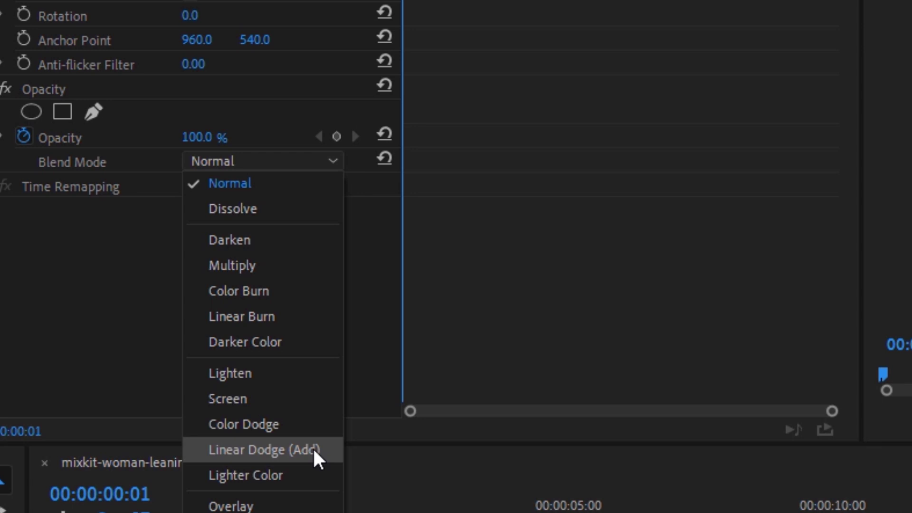
- Set the clip's blend mode to Linear Dodge (Add) and duplicate the clip onto tracks V2 and V3
left_click(312, 448)
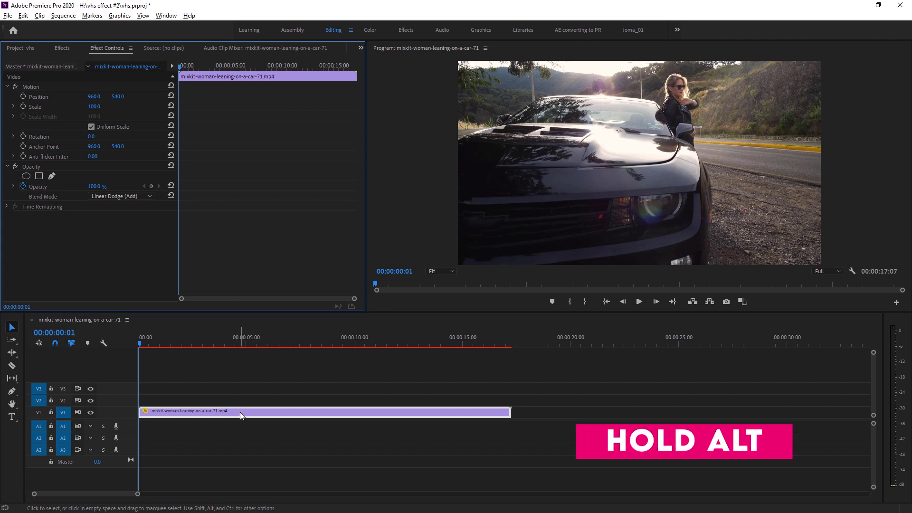
left_click_drag(243, 409, 230, 383)
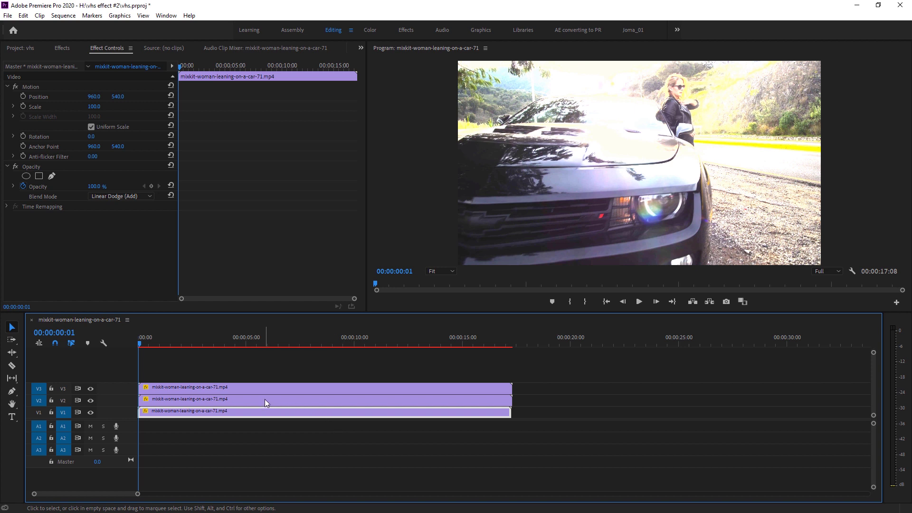
- Find the Color Balance (RGB) effect and apply it to the clips on V3, V2 and V1
left_click(211, 390)
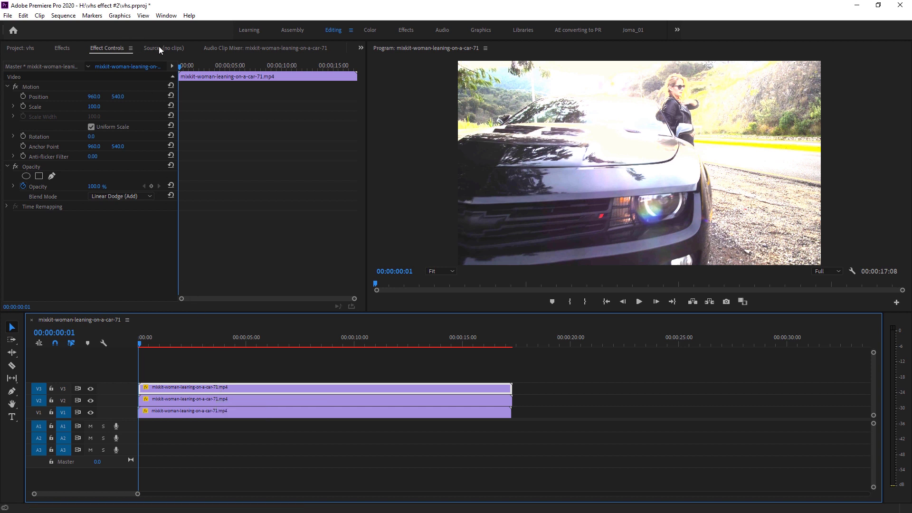
left_click(61, 52)
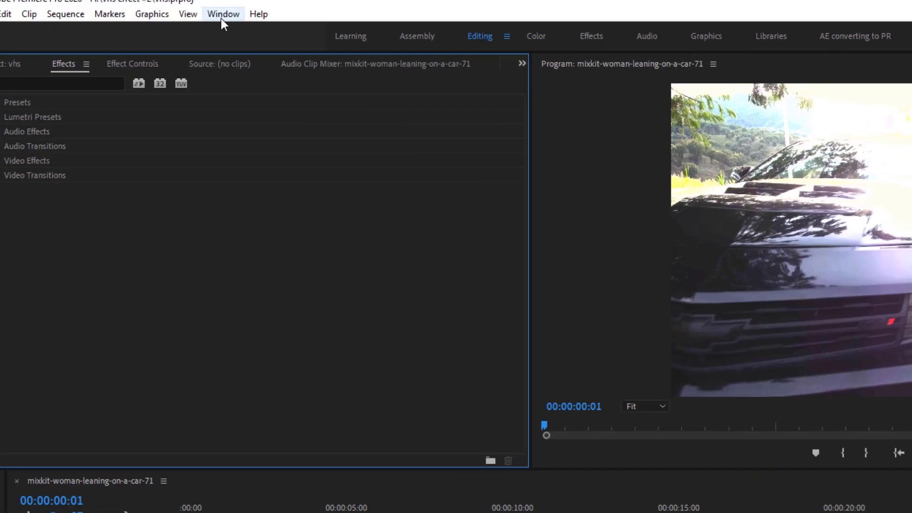
left_click(165, 15)
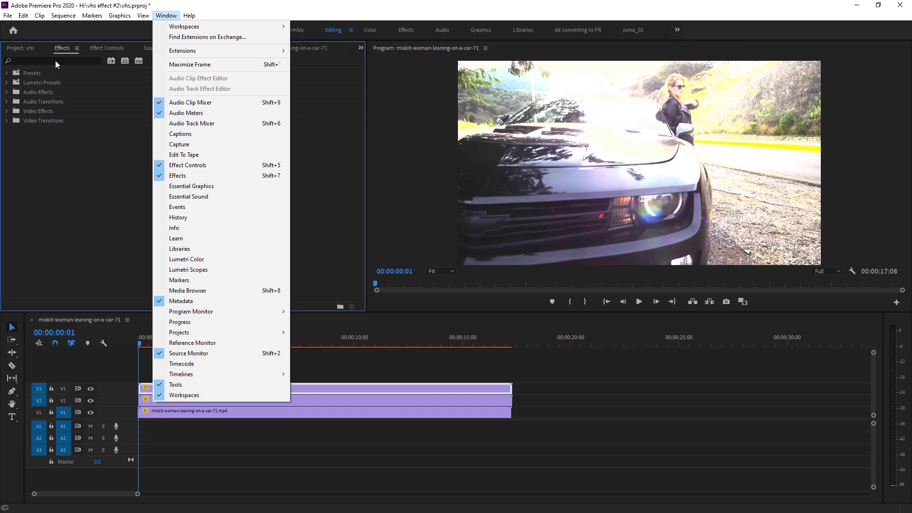
left_click(463, 341)
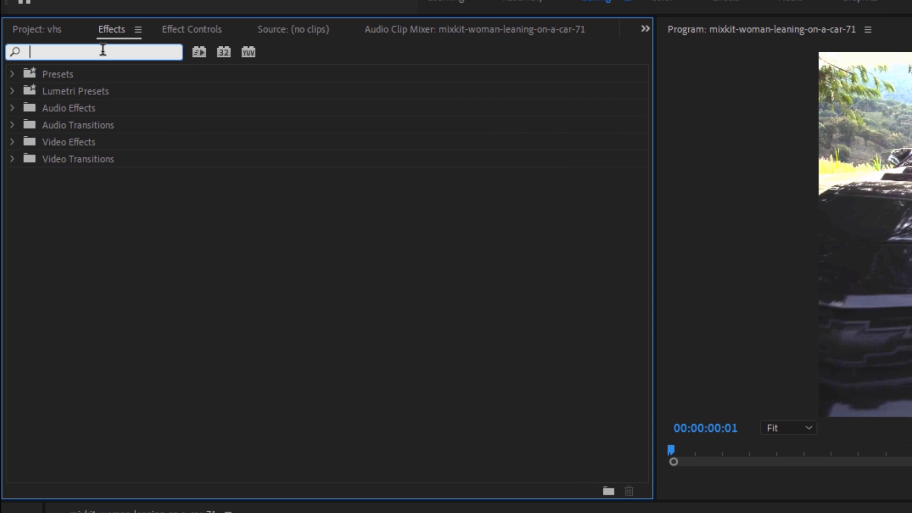
type("rgb")
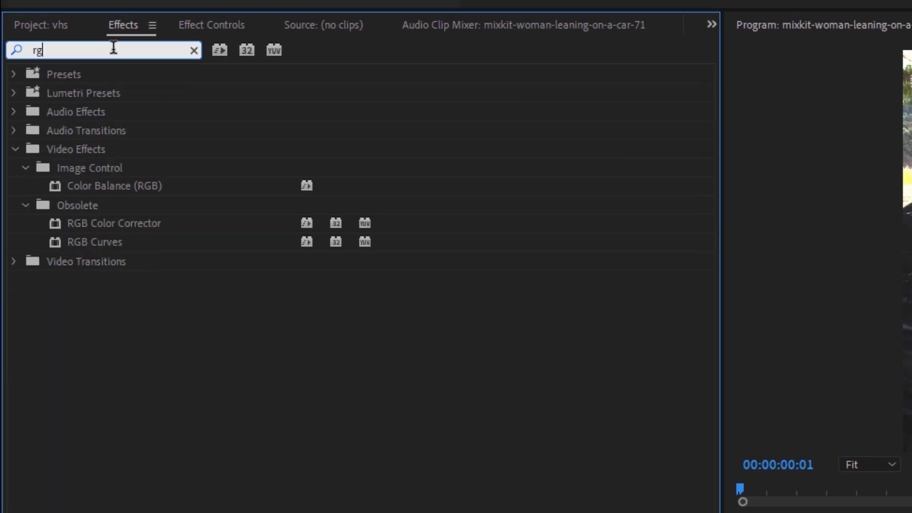
left_click(75, 129)
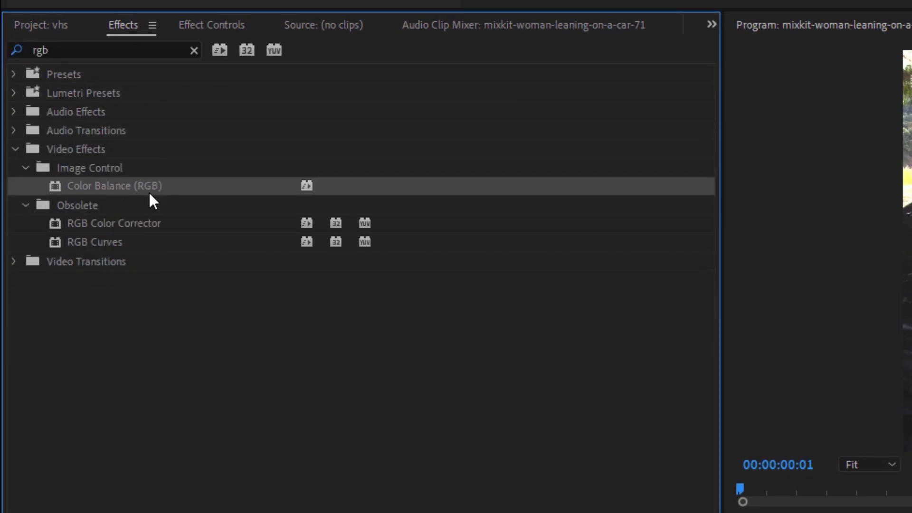
left_click_drag(149, 191, 412, 512)
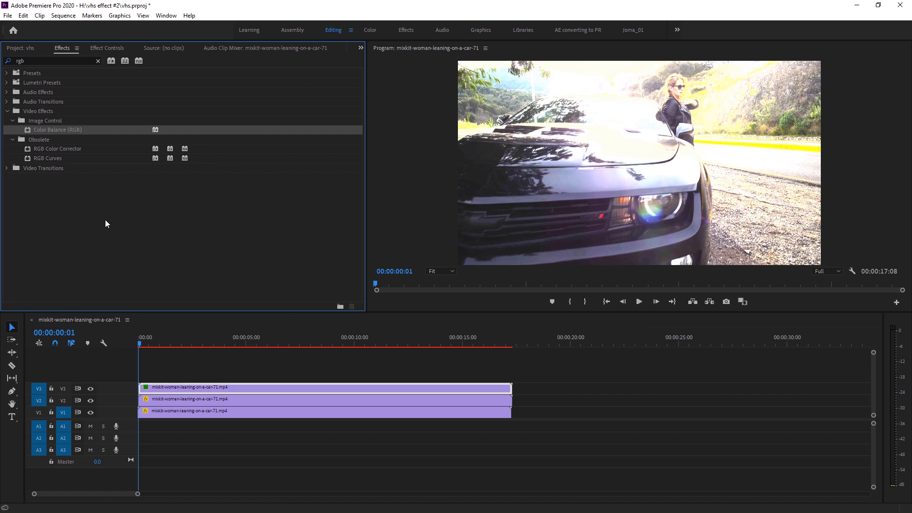
left_click_drag(64, 124, 169, 383)
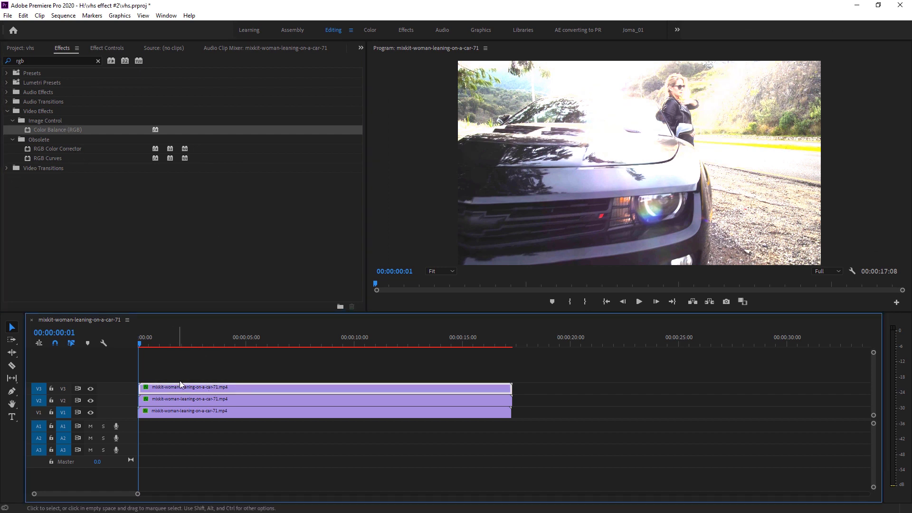
- Set the V3 clip's Color Balance to Red 100, Green 0 and Blue 0
left_click(110, 48)
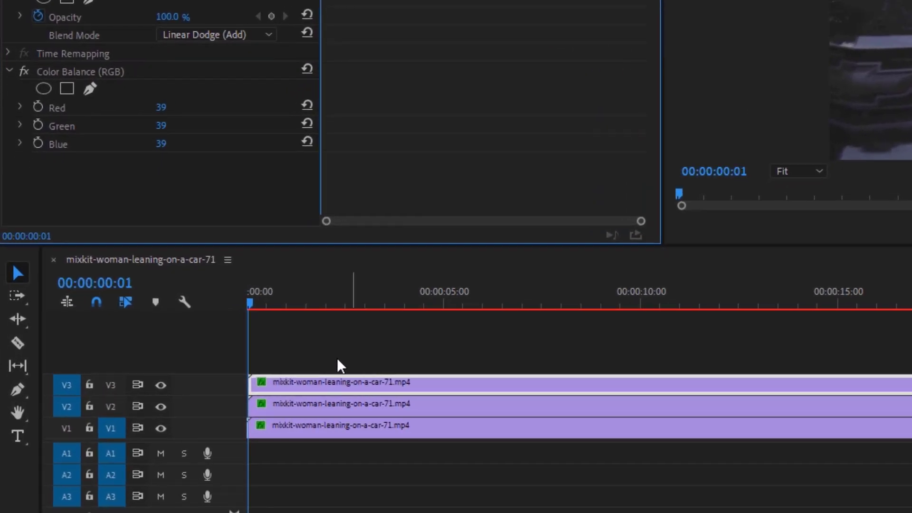
left_click(161, 107)
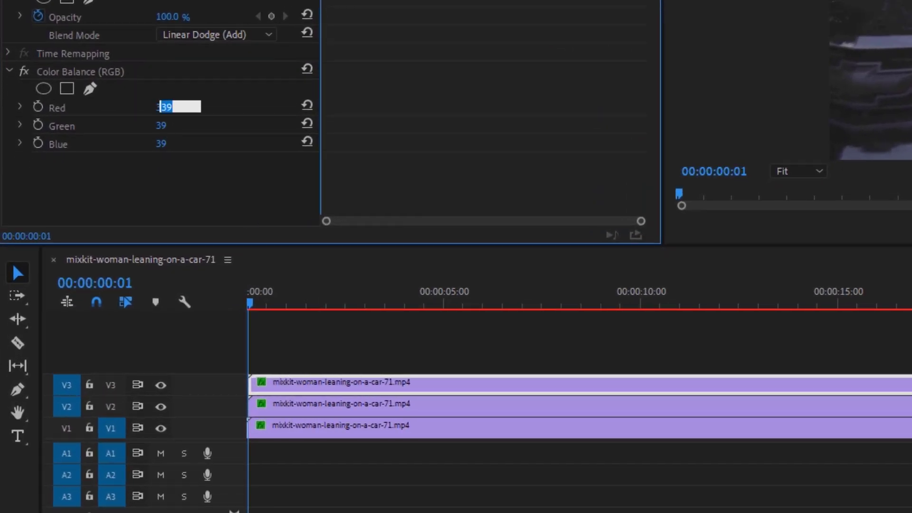
type("100")
key("Return")
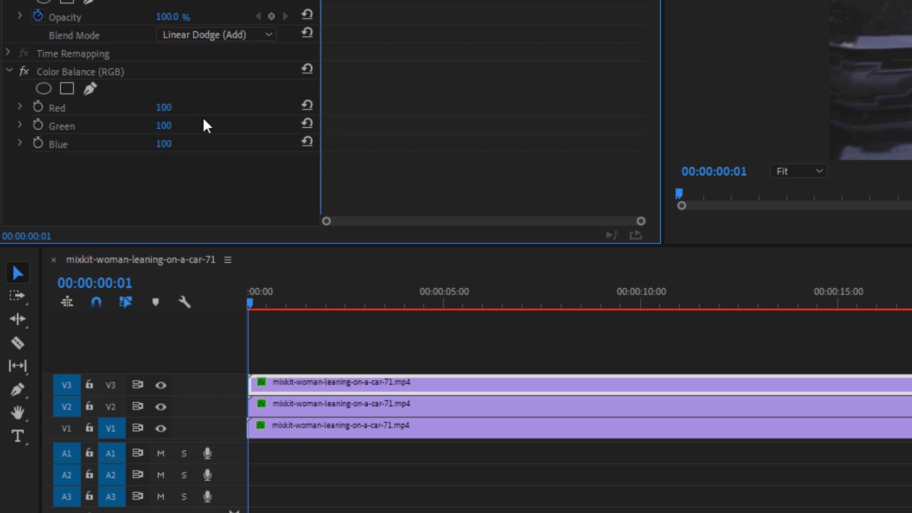
left_click(165, 125)
type("0")
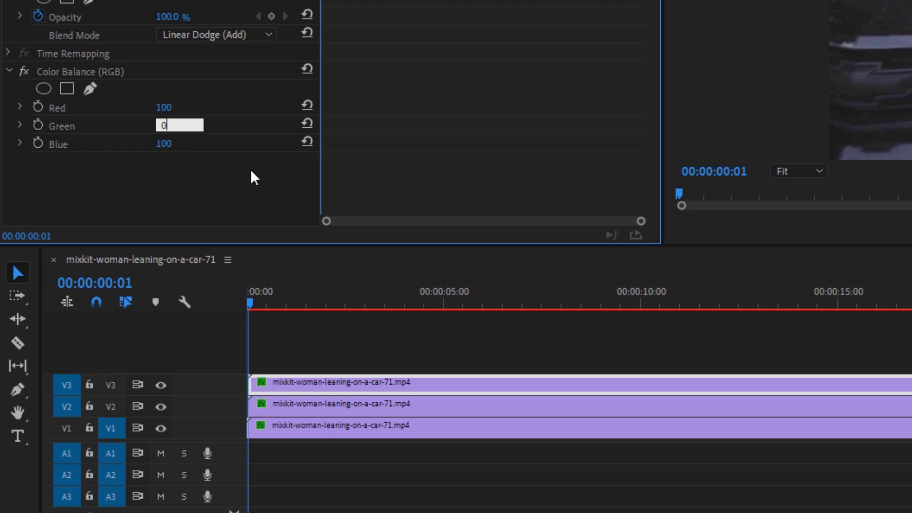
key("Return")
left_click(163, 143)
type("0")
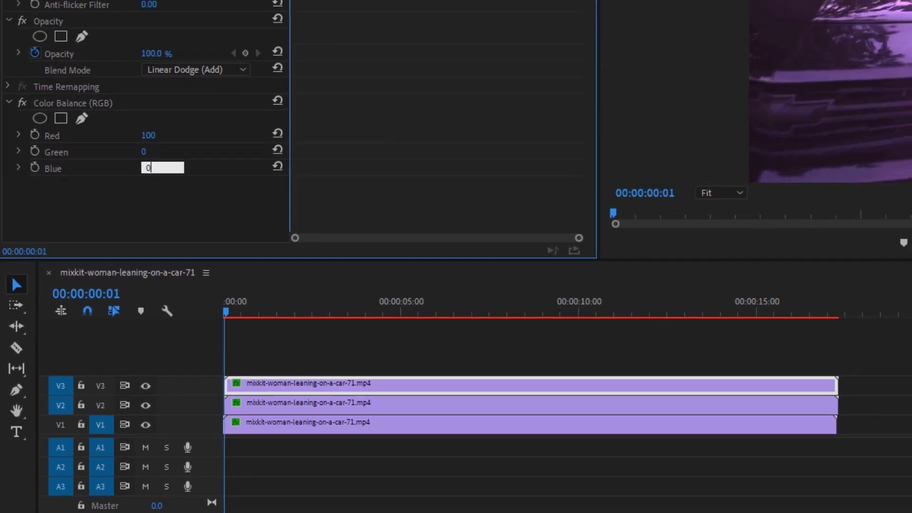
key("Return")
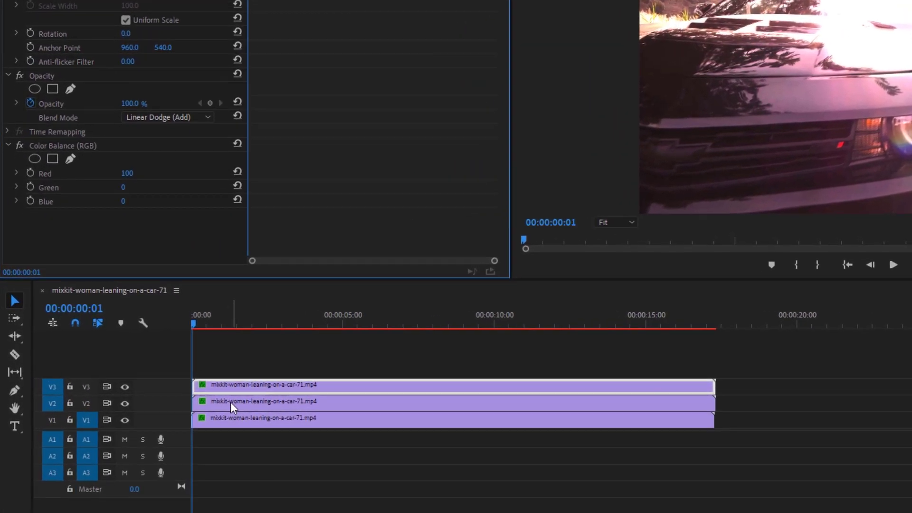
- Set the V2 clip's Color Balance to Red 0, Green 100 and Blue 0
left_click(174, 399)
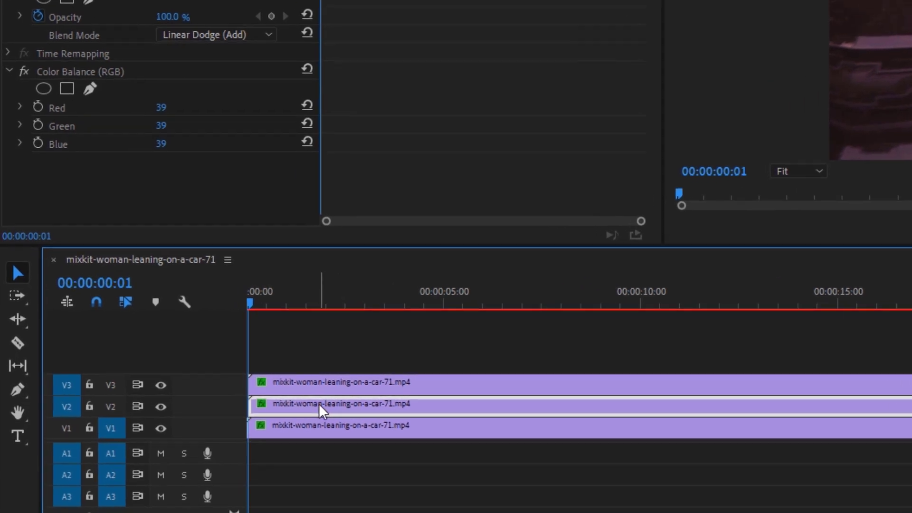
left_click(153, 152)
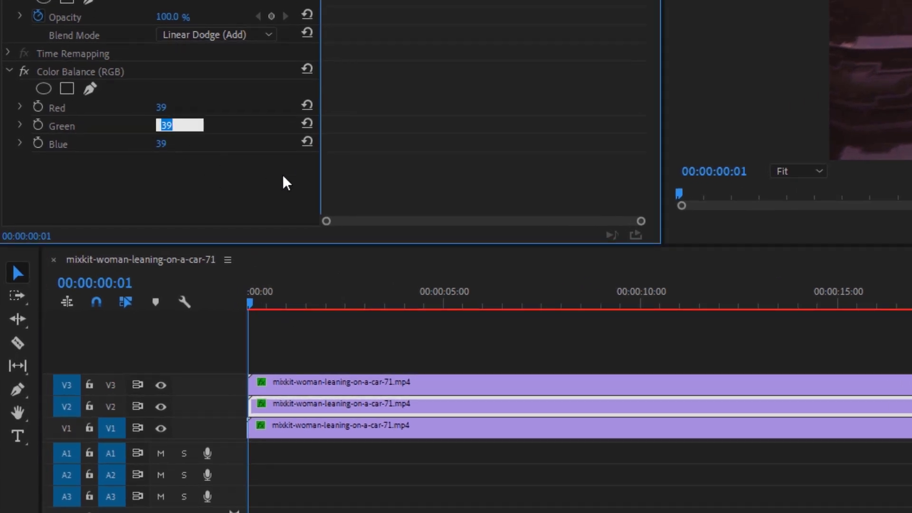
type("100")
key("Return")
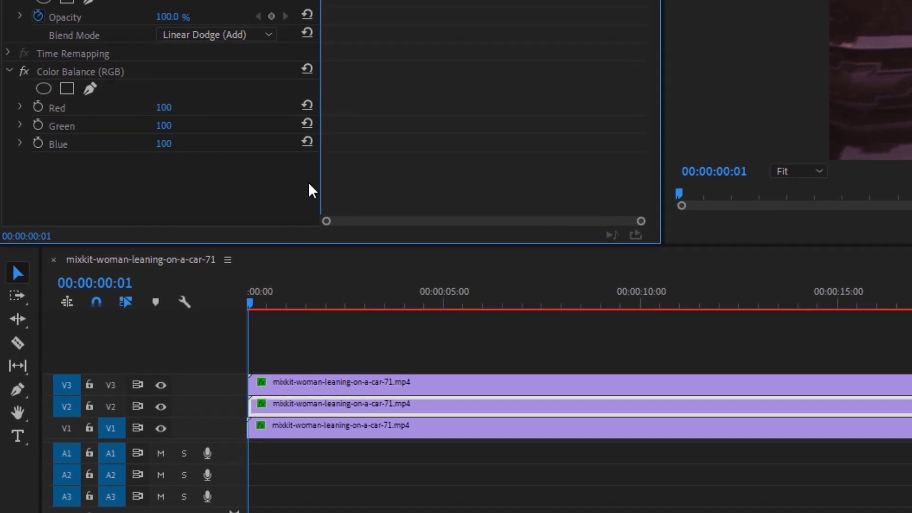
left_click(164, 108)
type("0")
key("Return")
left_click(163, 143)
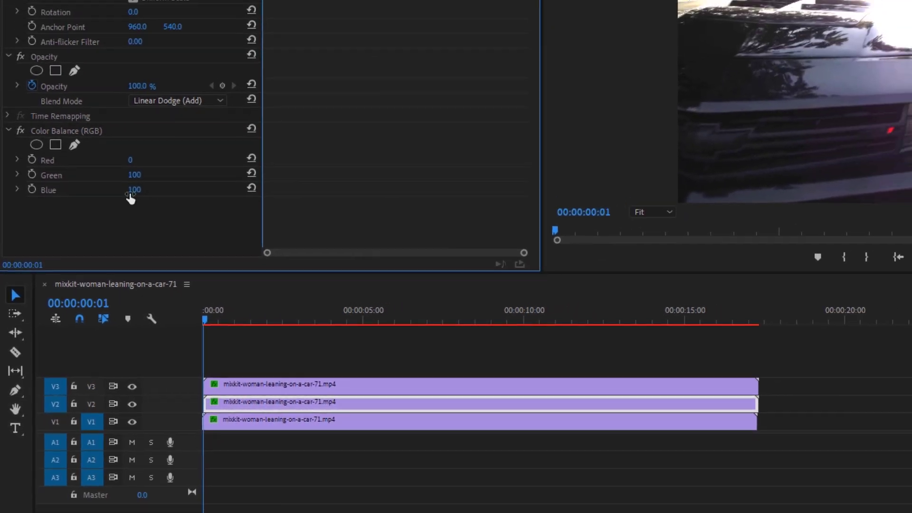
type("0")
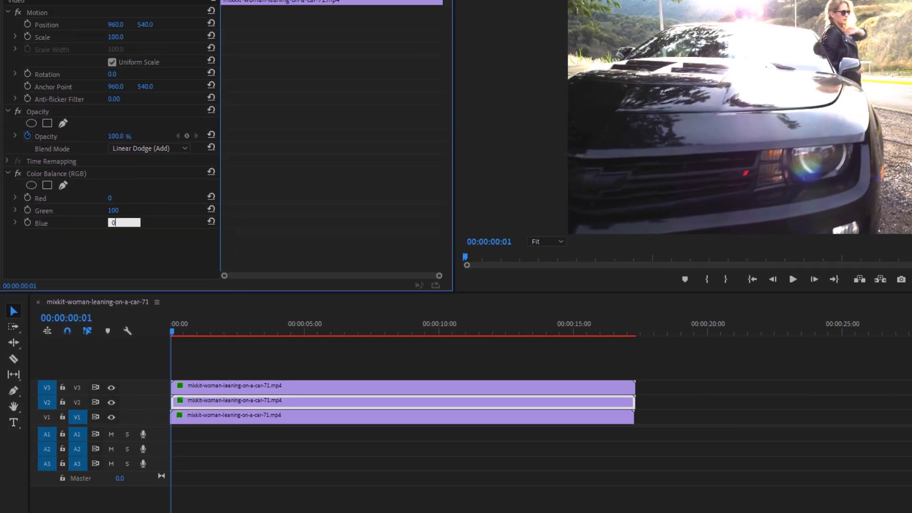
key("Return")
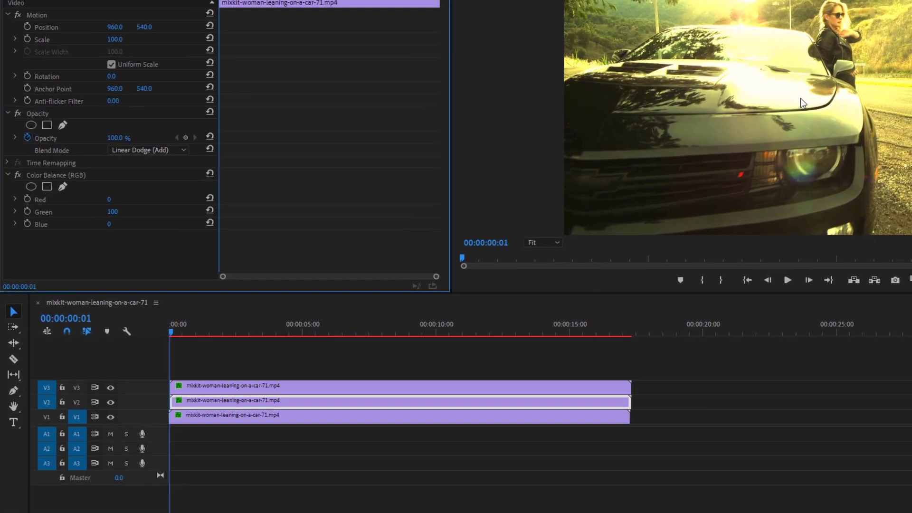
- Set the V1 clip's Color Balance to Red 0, Green 0 and Blue 100
left_click(187, 412)
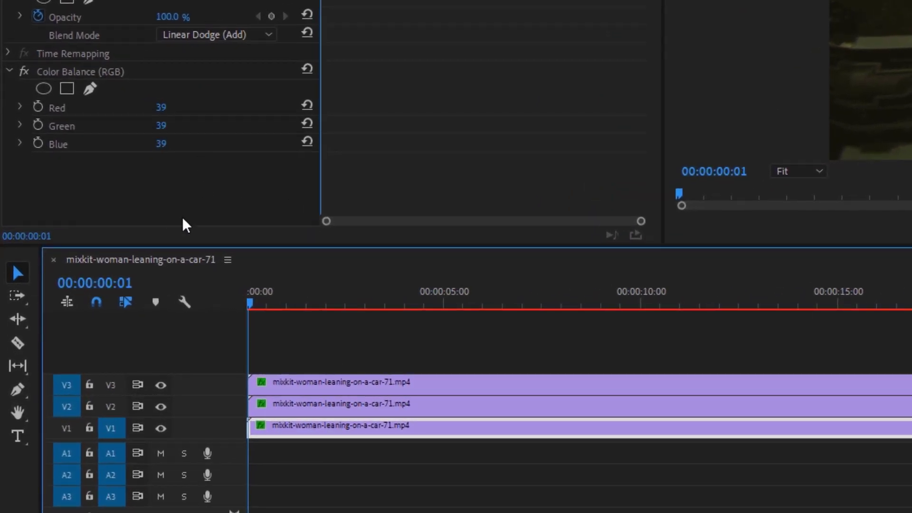
left_click(164, 143)
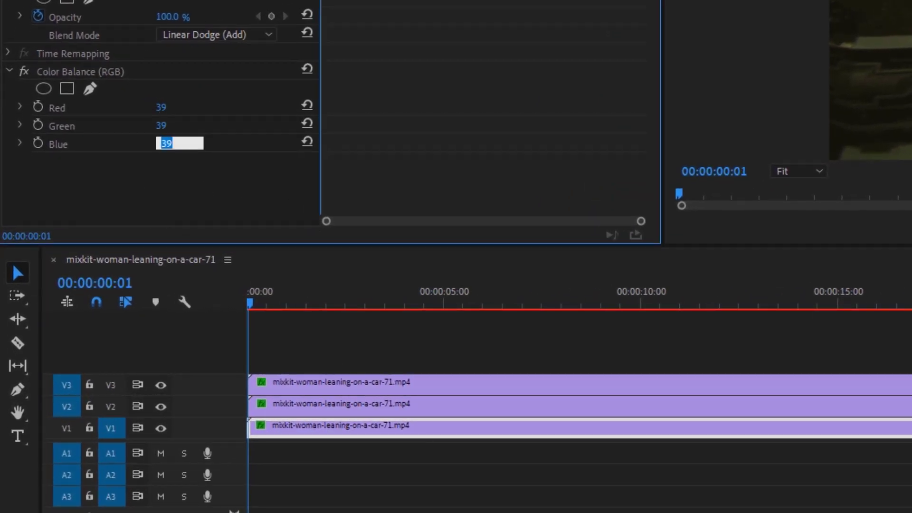
type("100")
key("Return")
left_click(166, 125)
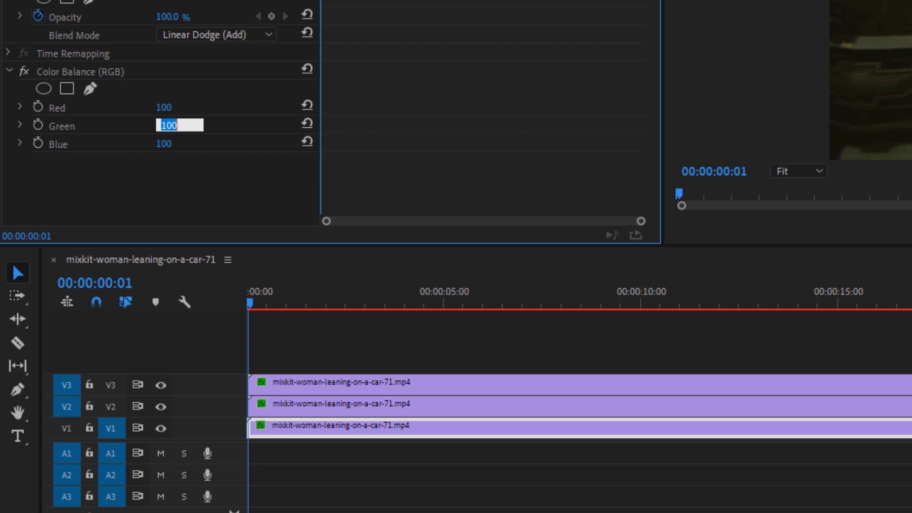
type("0")
left_click(167, 108)
type("0")
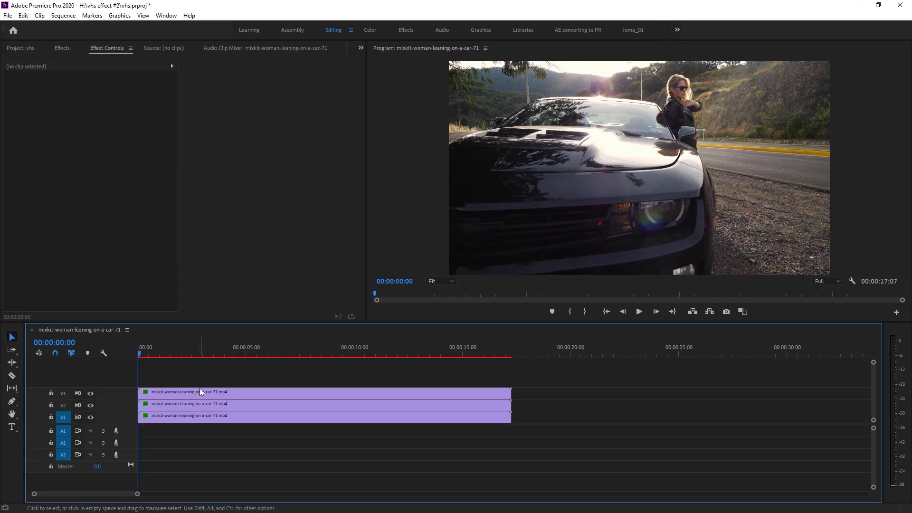
- Try a scale of 103 on the V3 clip to offset its red channel
left_click(200, 390)
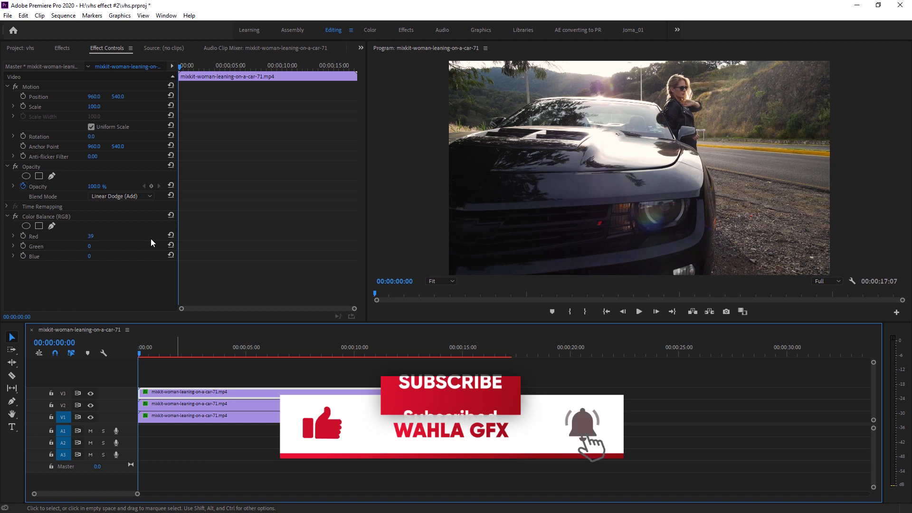
left_click(95, 106)
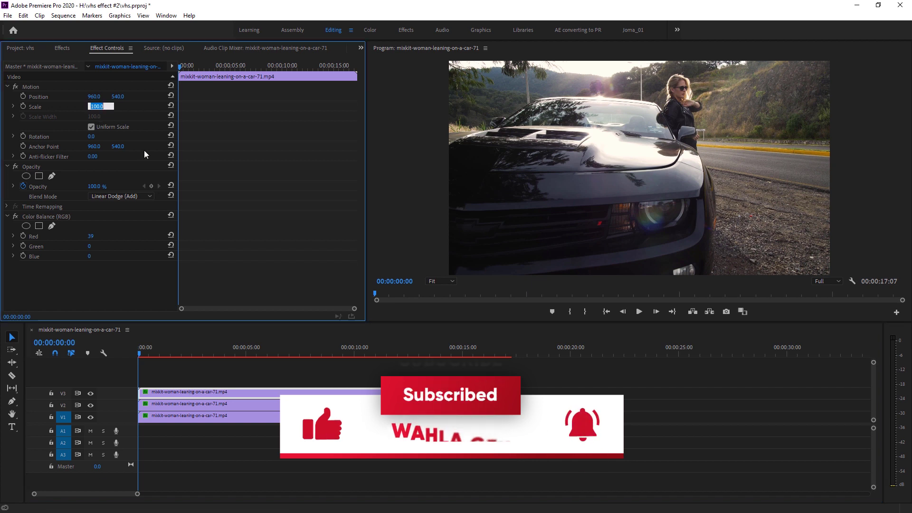
type("103")
key("Return")
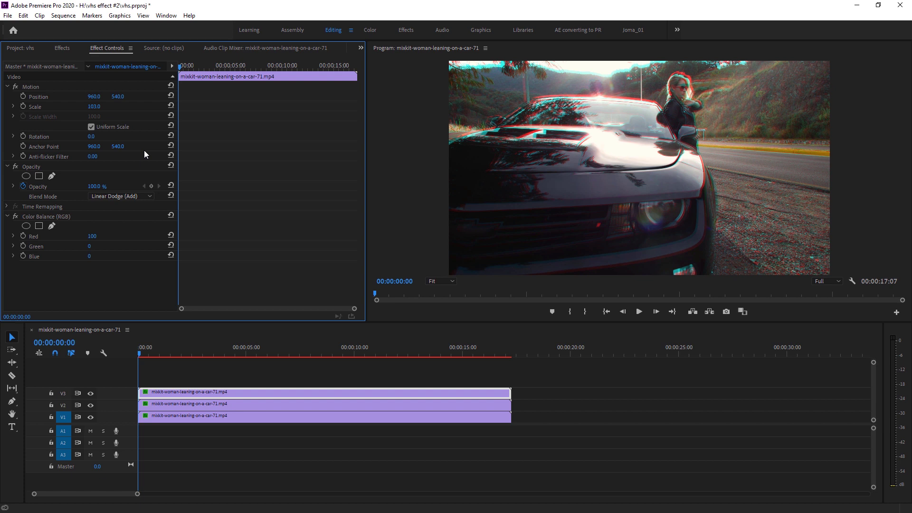
- Set the V3 clip's scale to 102 and its horizontal position to 958
left_click(94, 106)
type("102")
key("Return")
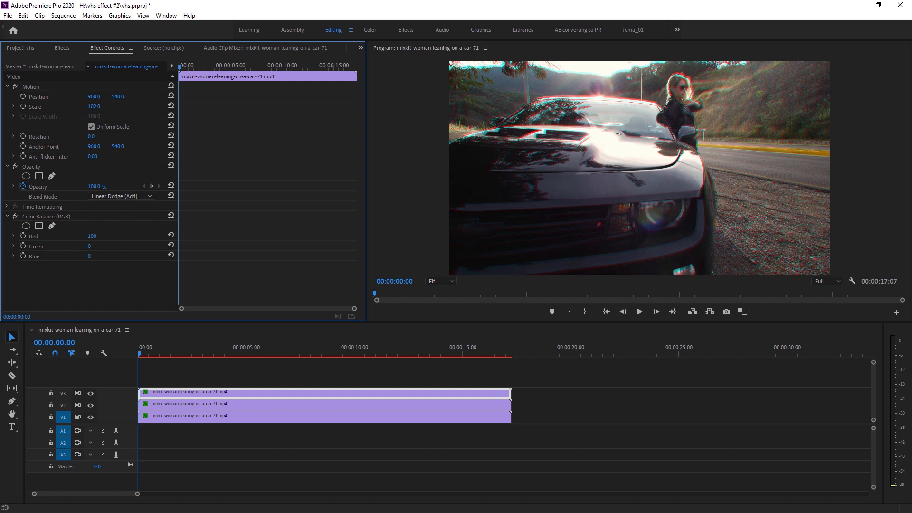
left_click(94, 96)
type("958")
key("Return")
- Place VHS Overlay.mov from the project media on a new track V4 at the start of the sequence
left_click(160, 375)
key("shift+1")
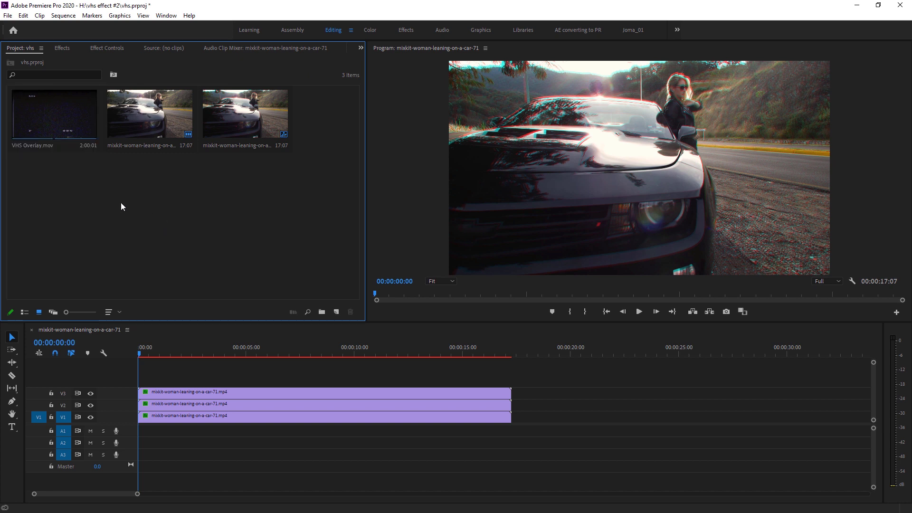
left_click_drag(53, 110, 140, 385)
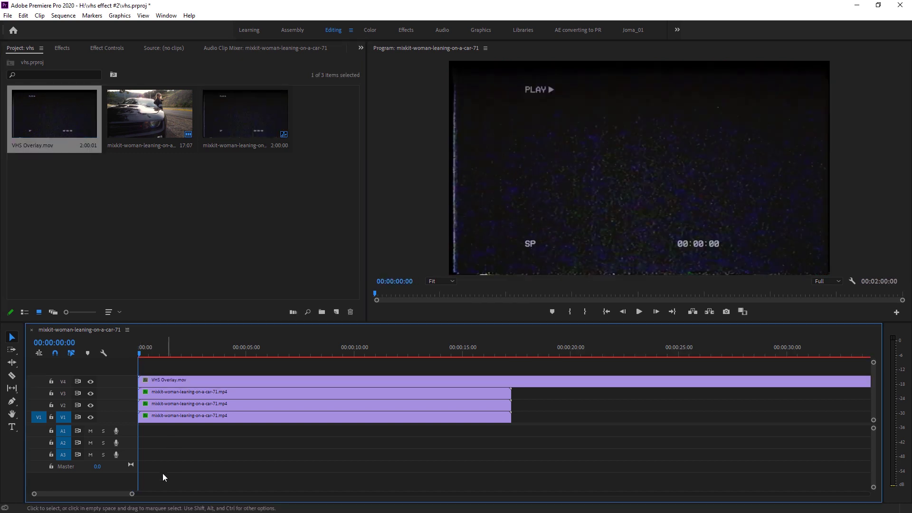
- Trim the end of the VHS overlay on V4 to match the end of the car clips
left_click_drag(136, 493, 190, 493)
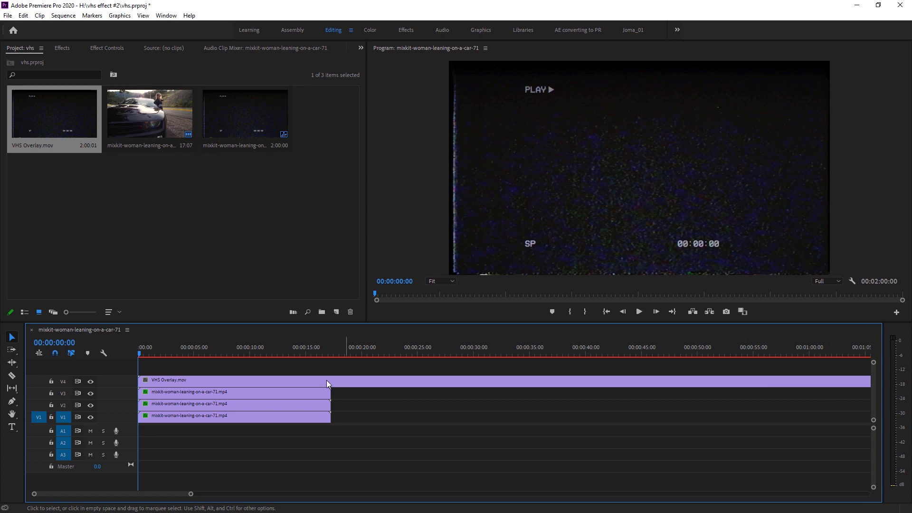
left_click(331, 354)
key("w")
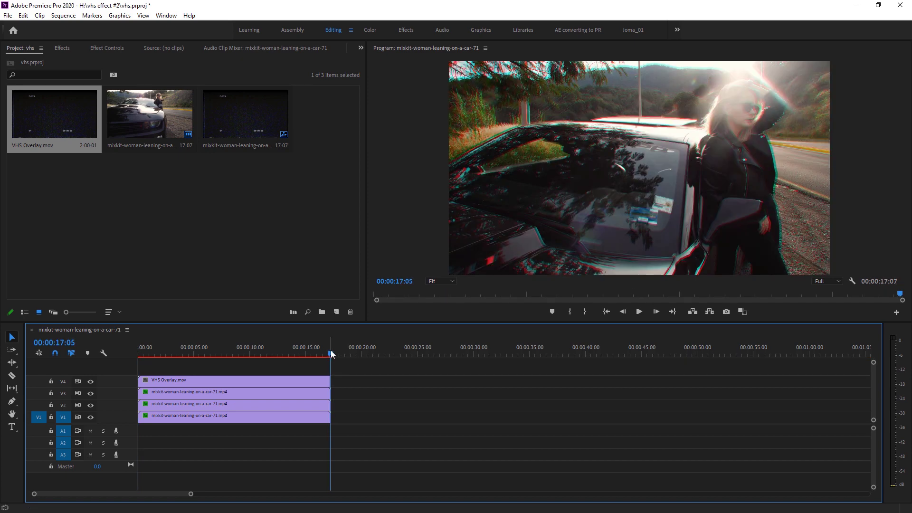
left_click(327, 354)
left_click_drag(329, 379, 330, 380)
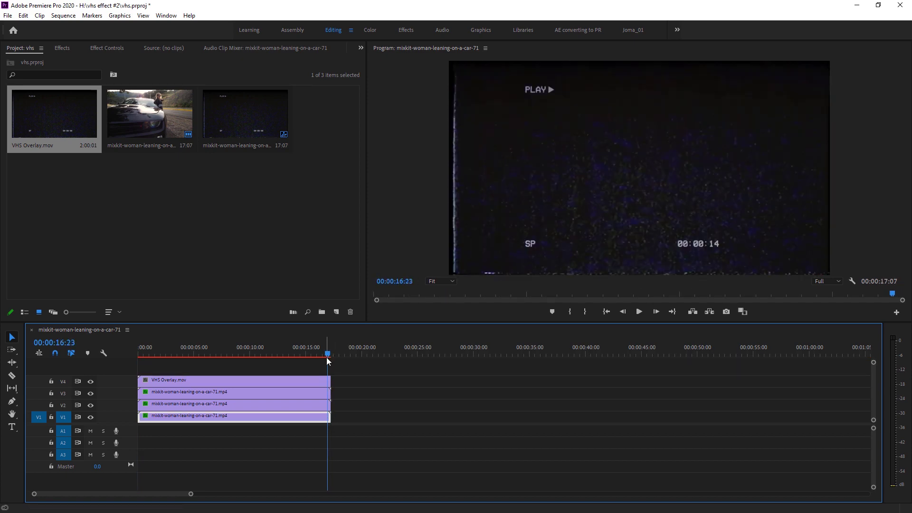
- Set the blend mode of the VHS Overlay.mov clip on V4 to Screen
left_click(302, 354)
left_click(187, 381)
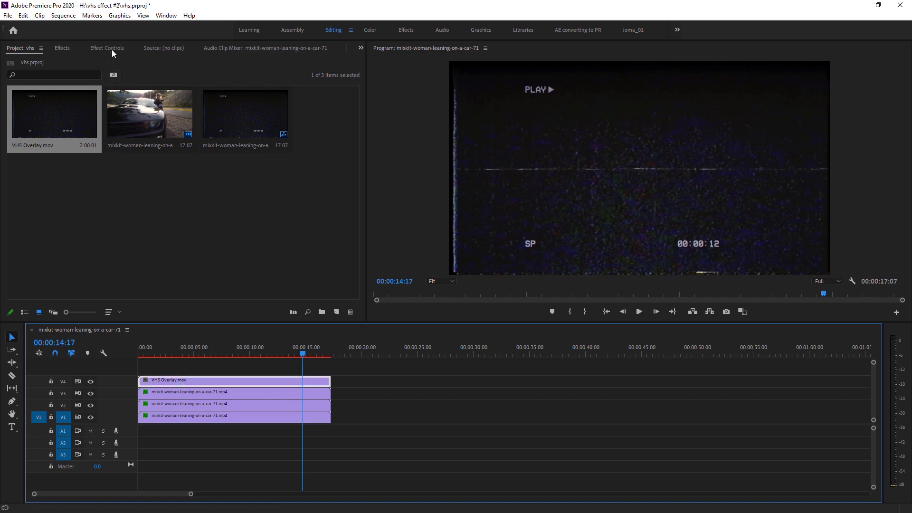
left_click(109, 48)
left_click(137, 197)
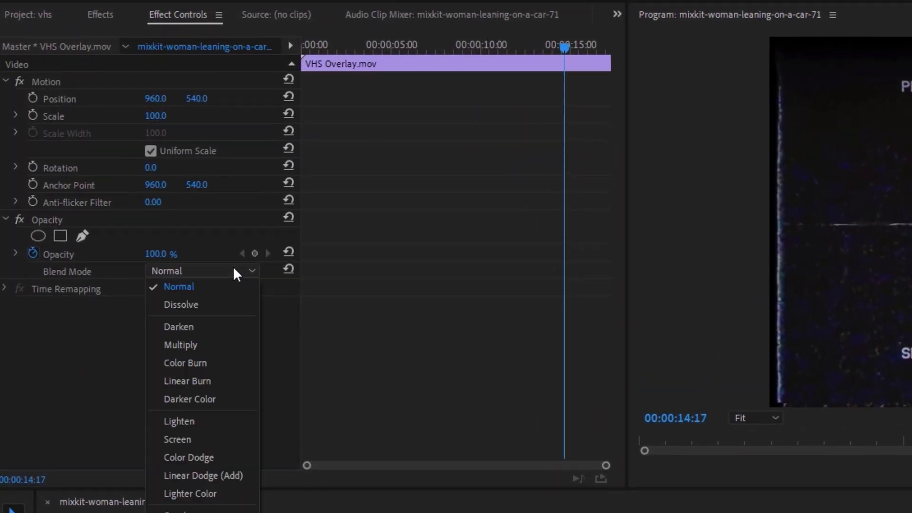
left_click(177, 439)
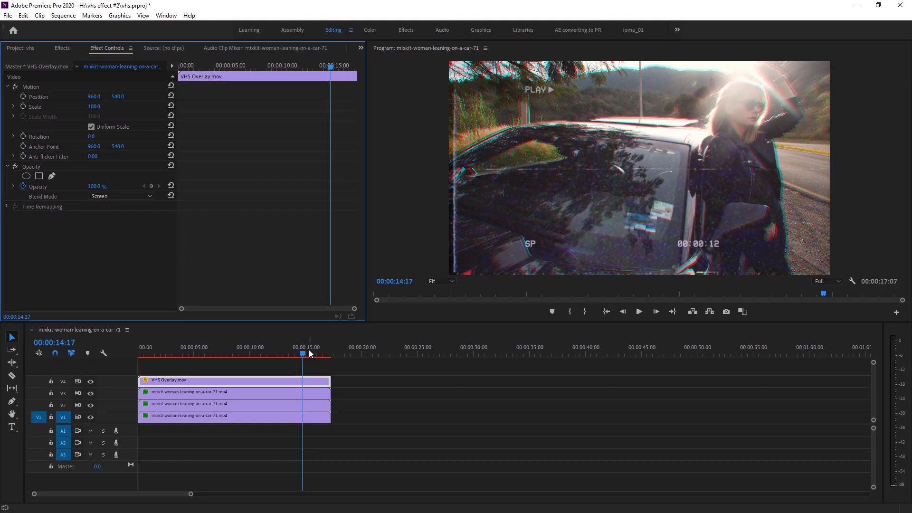
- Check the overlay at 00:00:05:17 and set the VHS Overlay.mov clip's scale to 103
left_click_drag(300, 352, 200, 353)
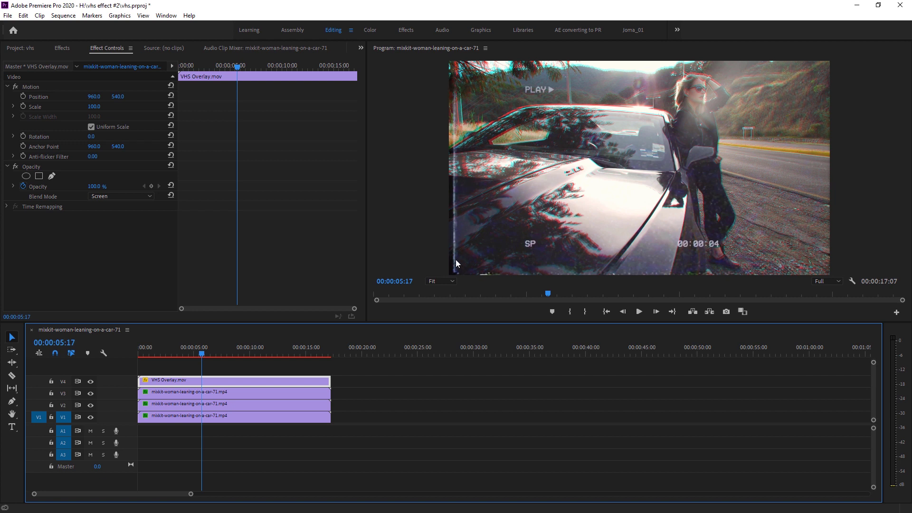
left_click(98, 114)
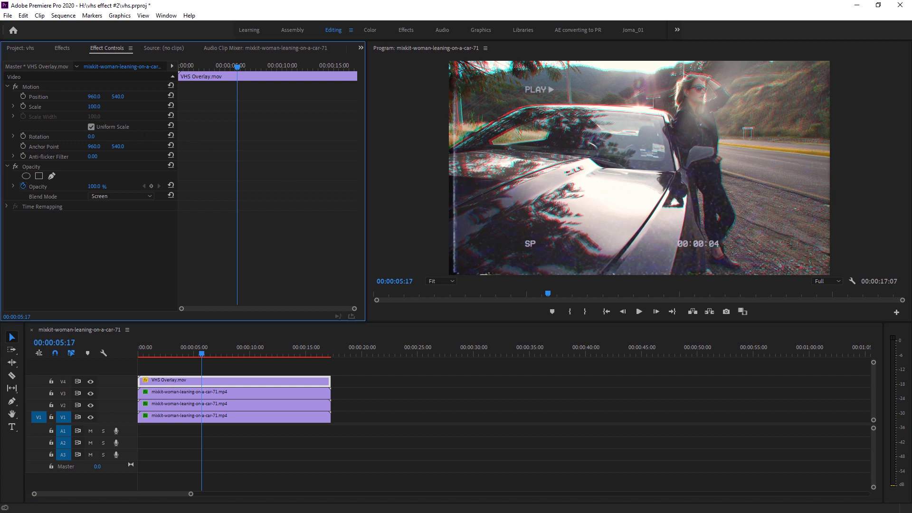
left_click_drag(94, 106, 96, 106)
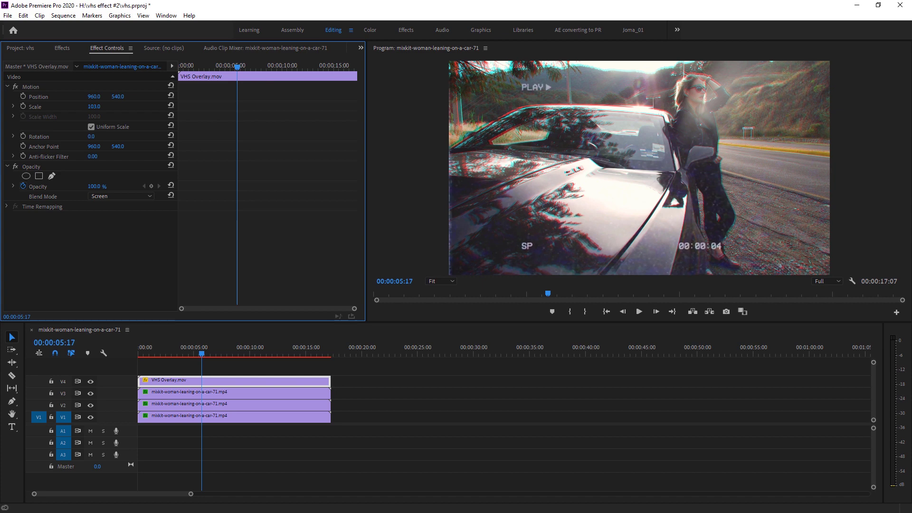
- Create an adjustment layer and place it on a new track V5, spanning the full length of the car clips
left_click_drag(198, 353, 129, 357)
key("shift+1")
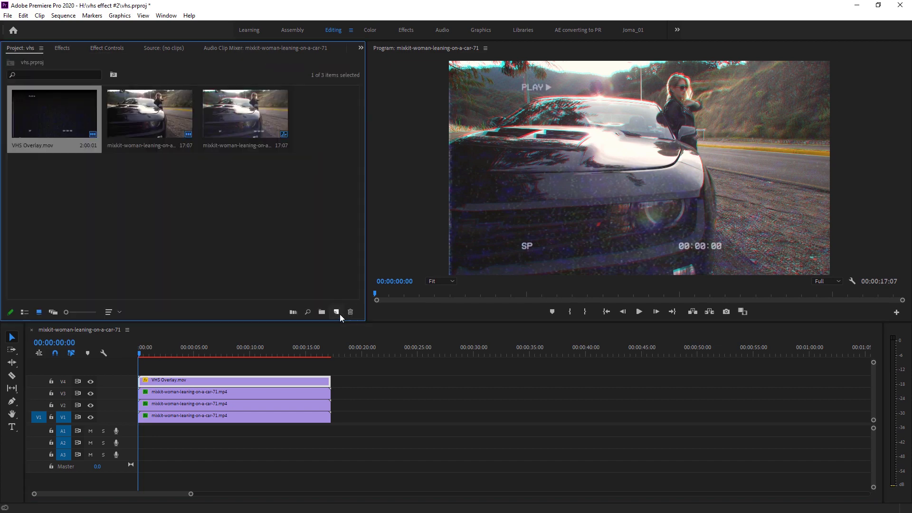
left_click(335, 311)
left_click(397, 359)
key("Return")
left_click_drag(284, 189, 330, 366)
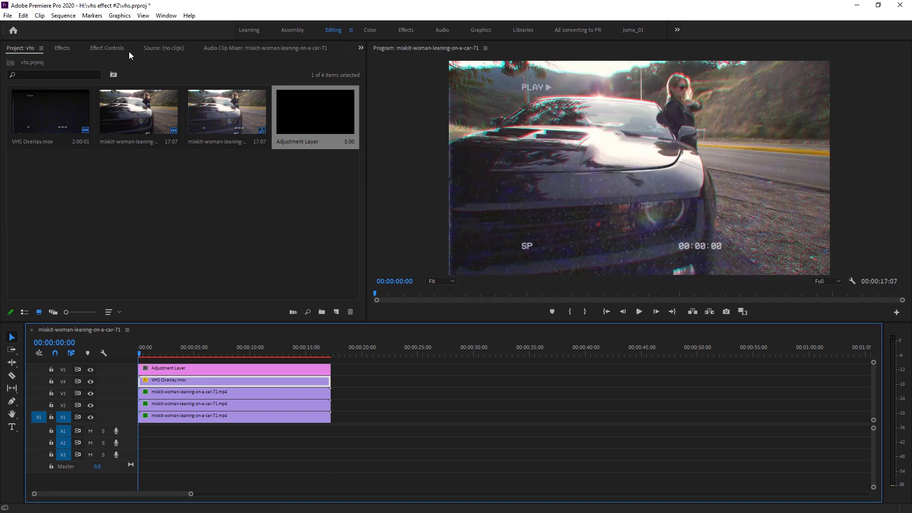
- Apply the Wave Warp effect to the adjustment layer on V5
left_click(66, 51)
left_click(67, 60)
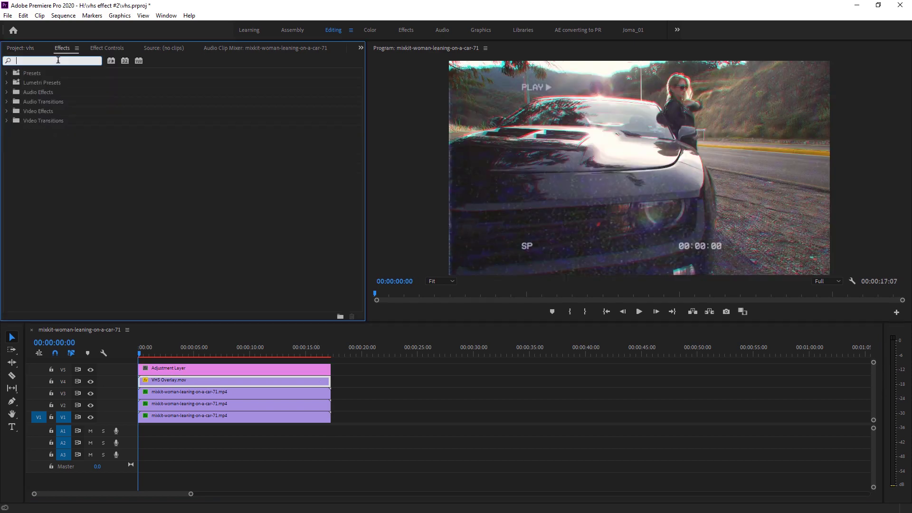
type("wave warp")
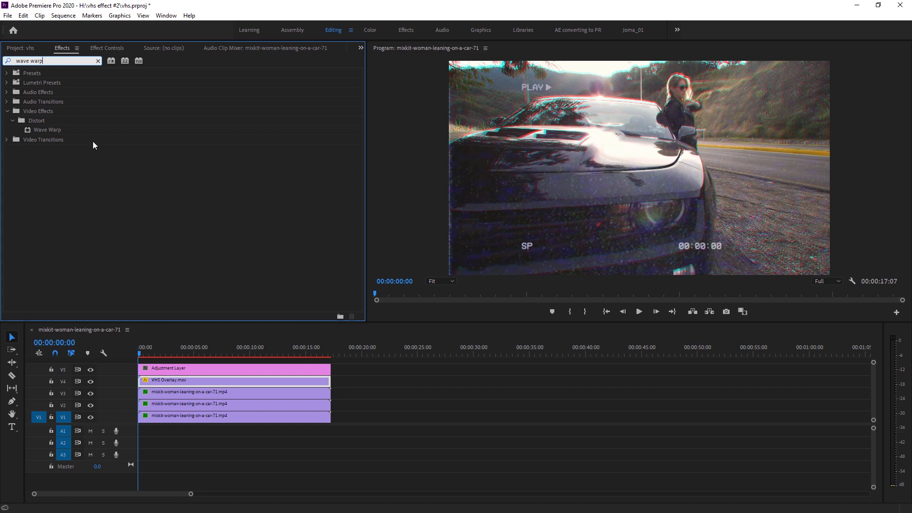
left_click(48, 131)
mouse_move(40, 128)
left_mouse_down()
mouse_move(154, 305)
mouse_move(170, 368)
left_mouse_up()
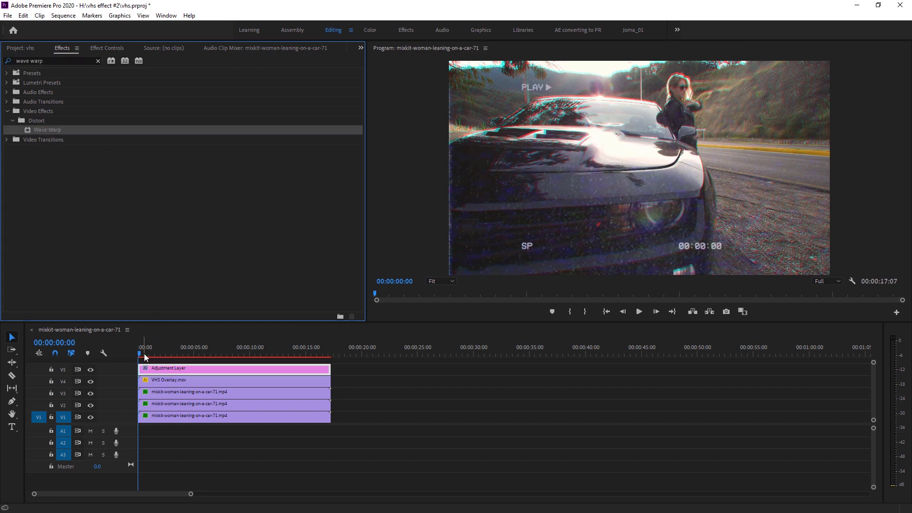
- Set the wave type of the V5 adjustment layer's Wave Warp effect to Square
left_click(106, 49)
scroll(259, 193, "down", 1)
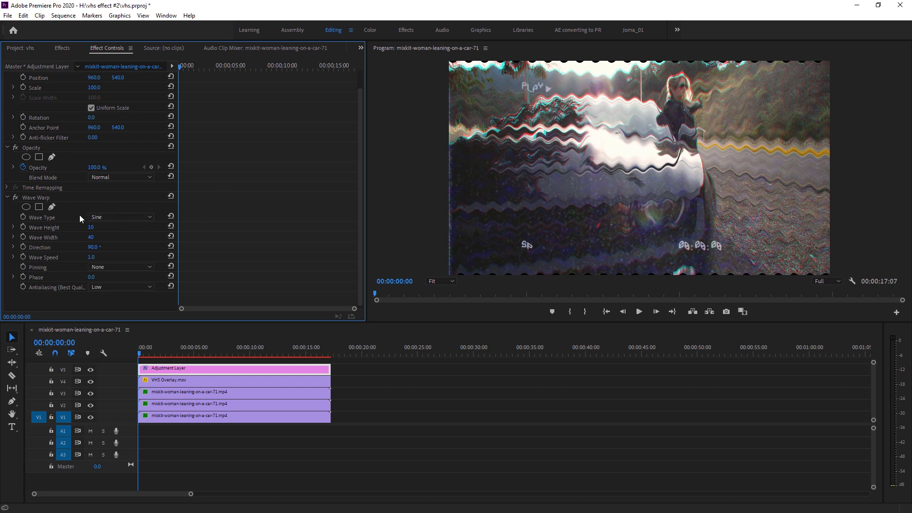
left_click(130, 218)
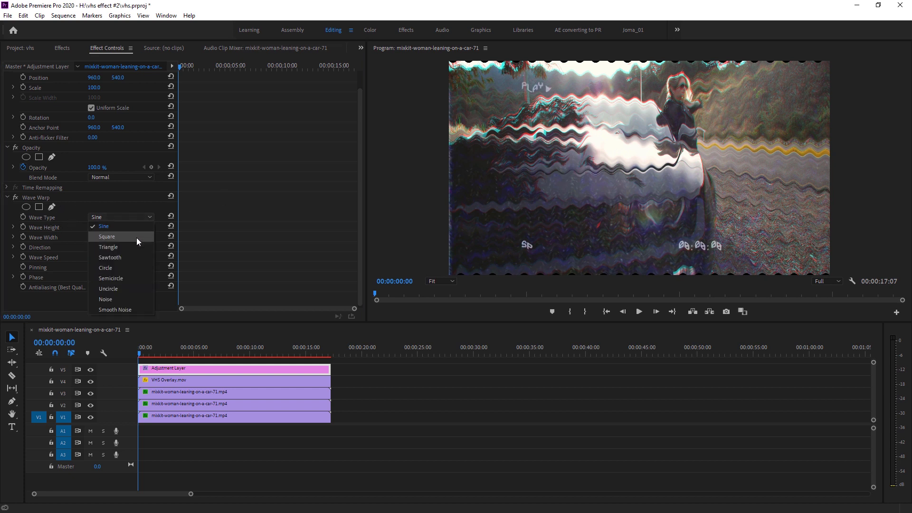
left_click(133, 237)
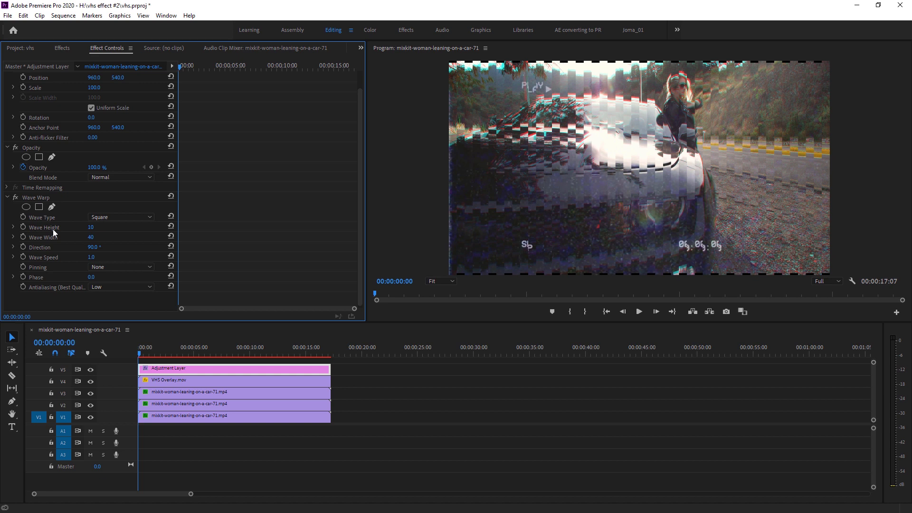
- Set the Wave Warp's wave width to 900 and its direction to 0°
left_click(91, 238)
type("900")
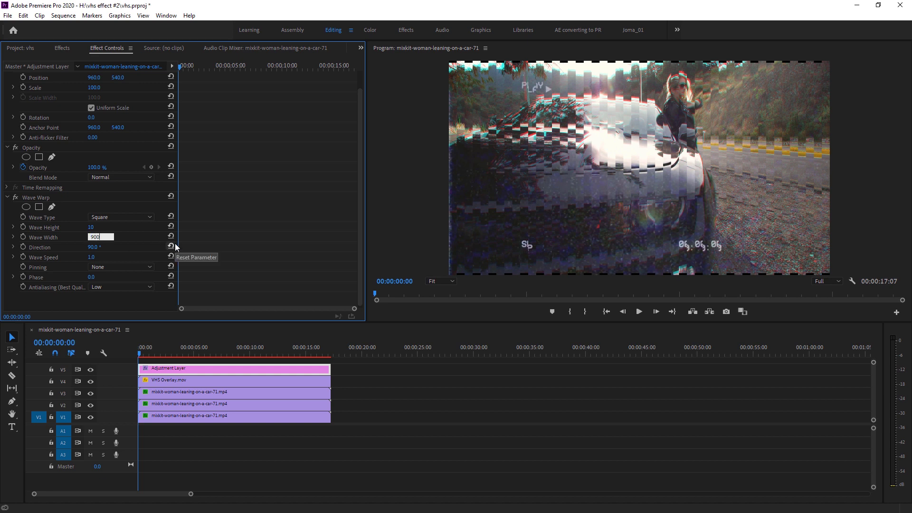
key("Return")
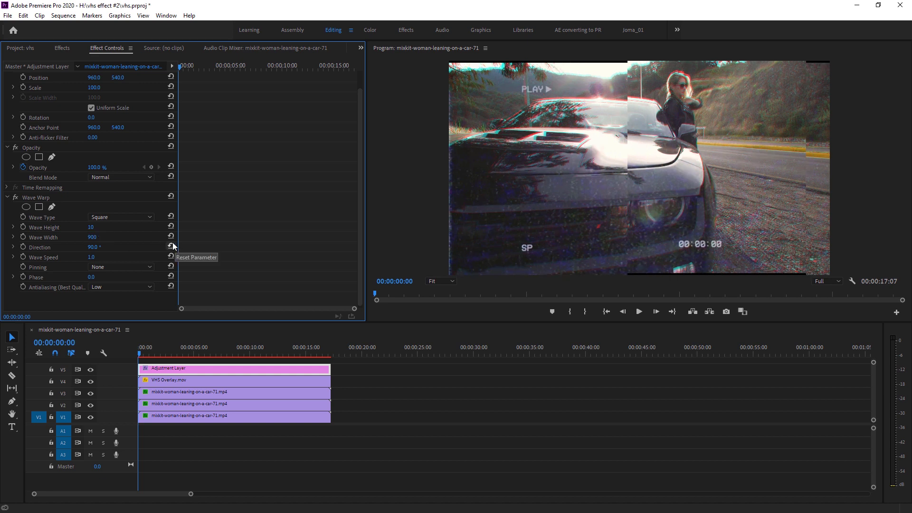
left_click(92, 248)
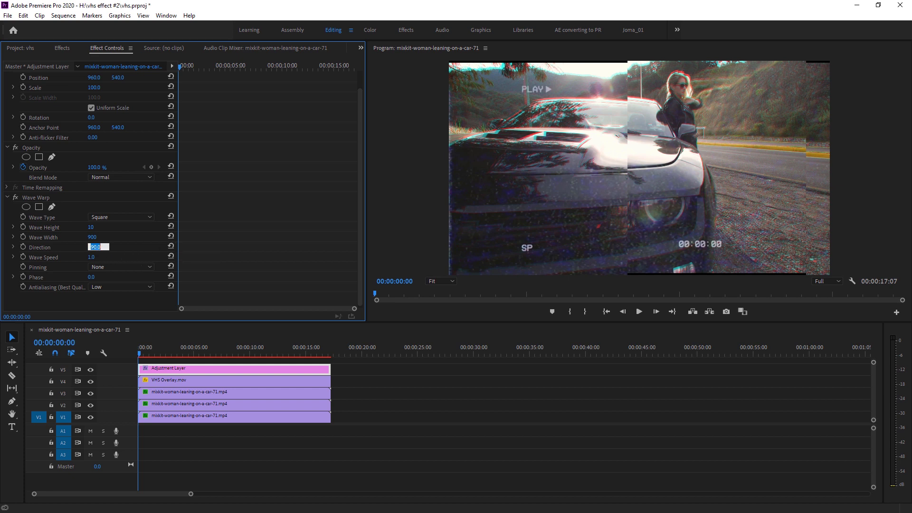
type("0")
key("Return")
- Set the Wave Warp's wave speed to -0.1 and its pinning to All Edges
left_click(93, 257)
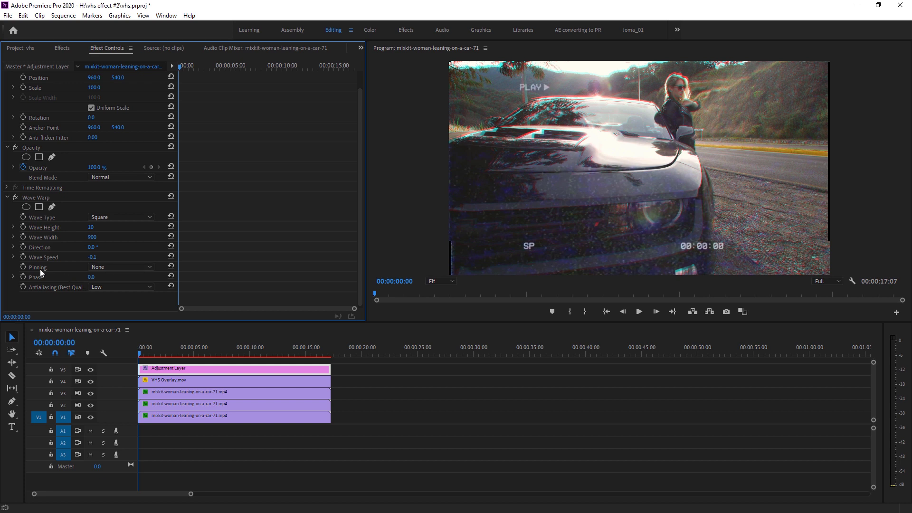
left_click(115, 267)
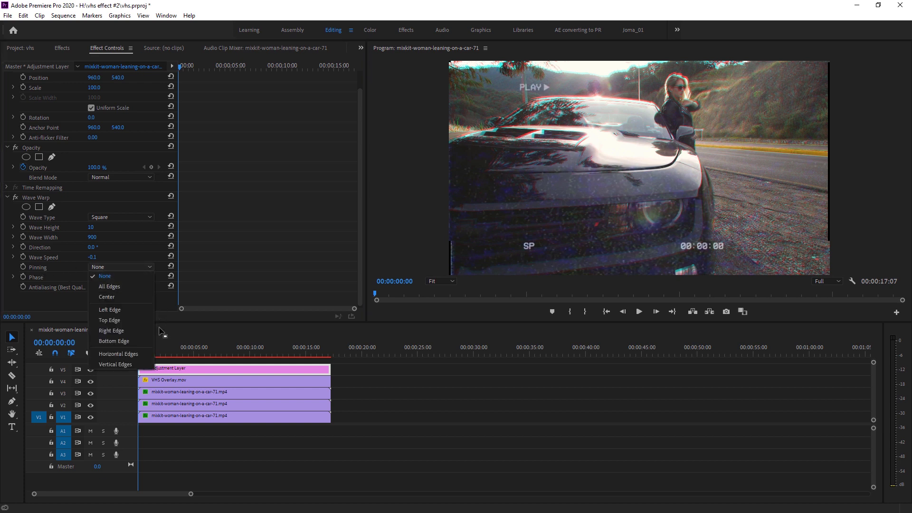
left_click(133, 286)
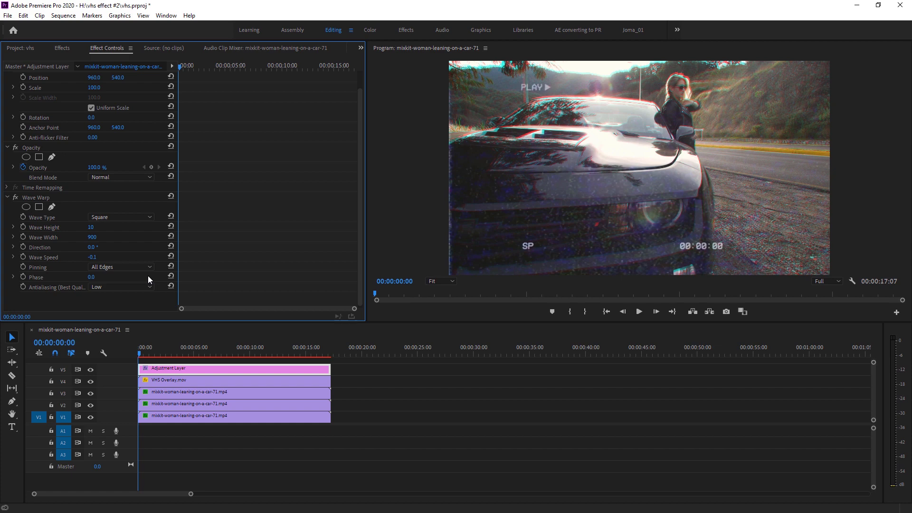
- Create a second adjustment layer and place it on a new track V6 from the sequence start to the clips' end
left_click(141, 354)
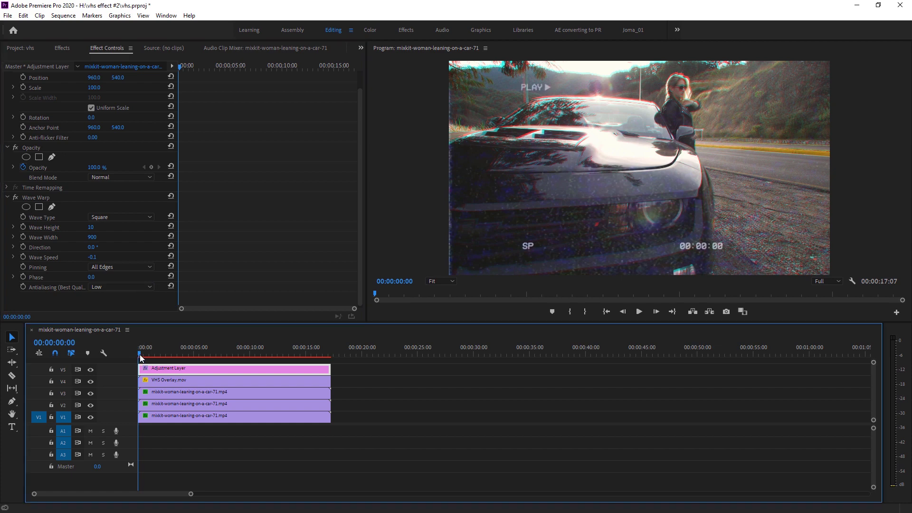
mouse_move(142, 354)
left_mouse_down()
mouse_move(201, 359)
mouse_move(126, 359)
left_mouse_up()
left_click(23, 48)
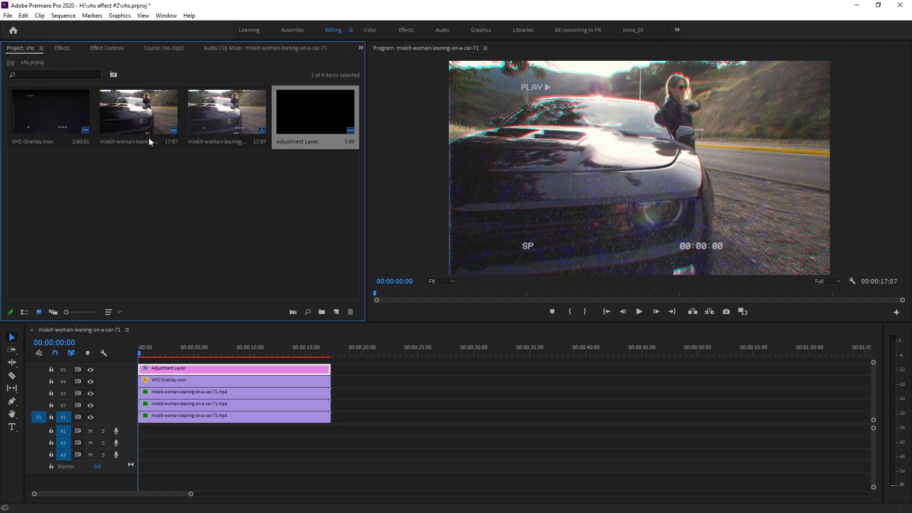
left_click(340, 310)
left_click(380, 388)
left_click_drag(67, 188, 157, 361)
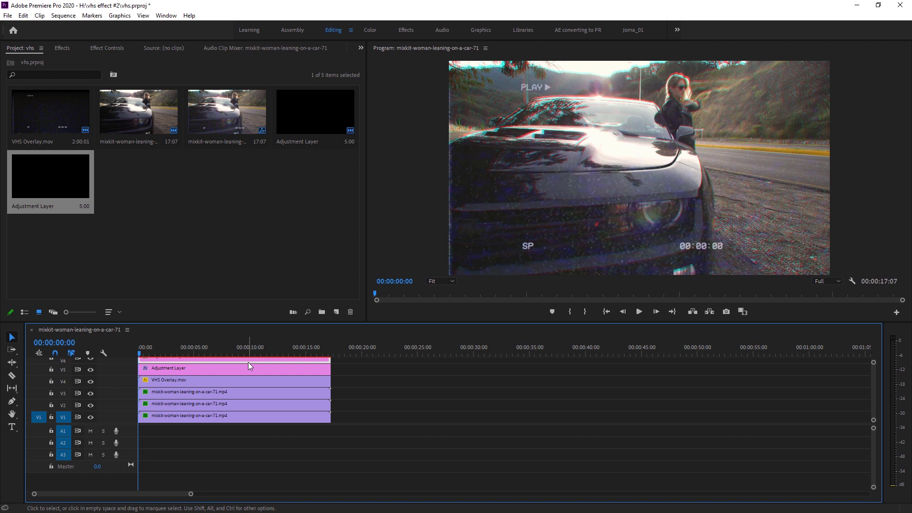
- Apply the Lumetri Color effect to the adjustment layer on V6
left_click(64, 47)
left_click(65, 61)
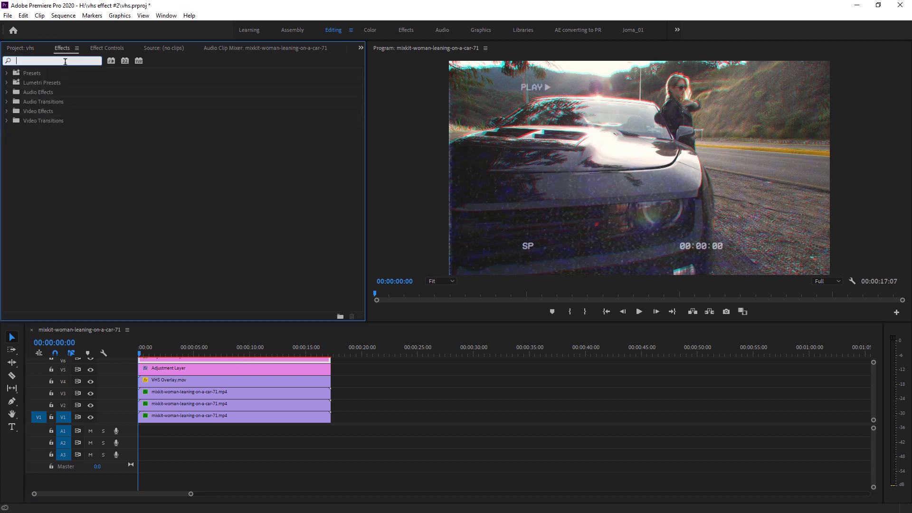
type("lumetri color")
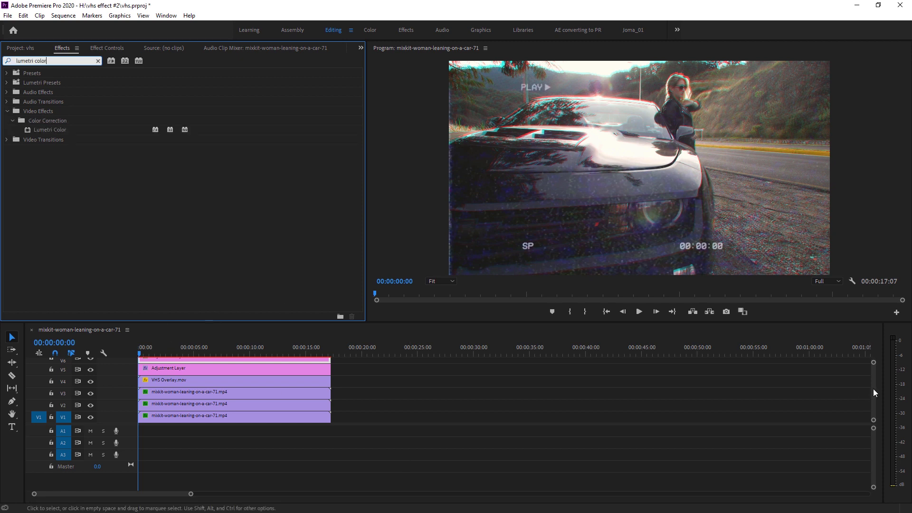
scroll(874, 392, "up", 2)
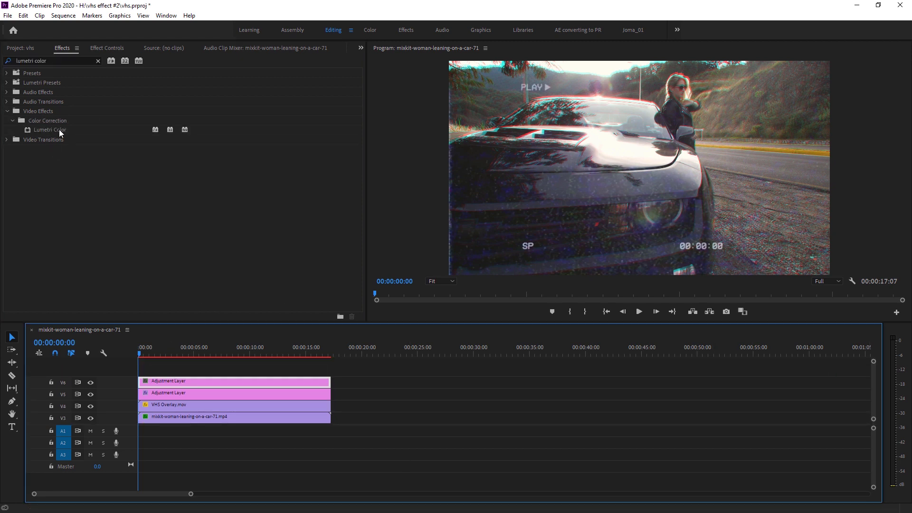
left_click_drag(59, 129, 183, 385)
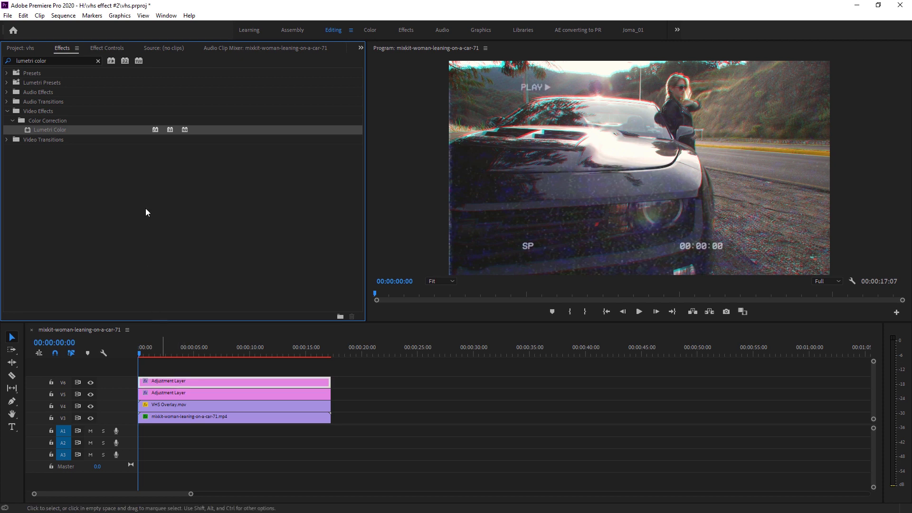
- Lower the Contrast in Lumetri Color's Basic Correction to about -24.7 on the V6 adjustment layer
left_click(105, 49)
scroll(278, 195, "down", 1)
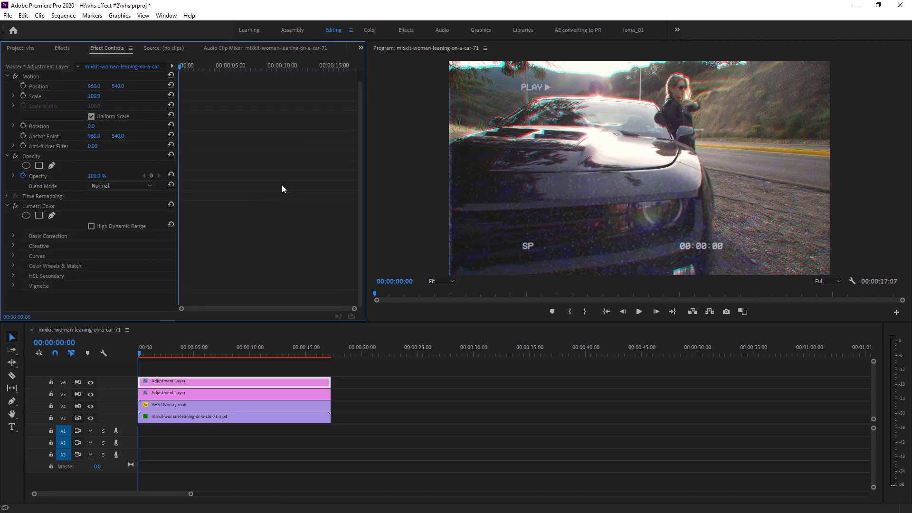
left_click(14, 236)
scroll(303, 204, "down", 4)
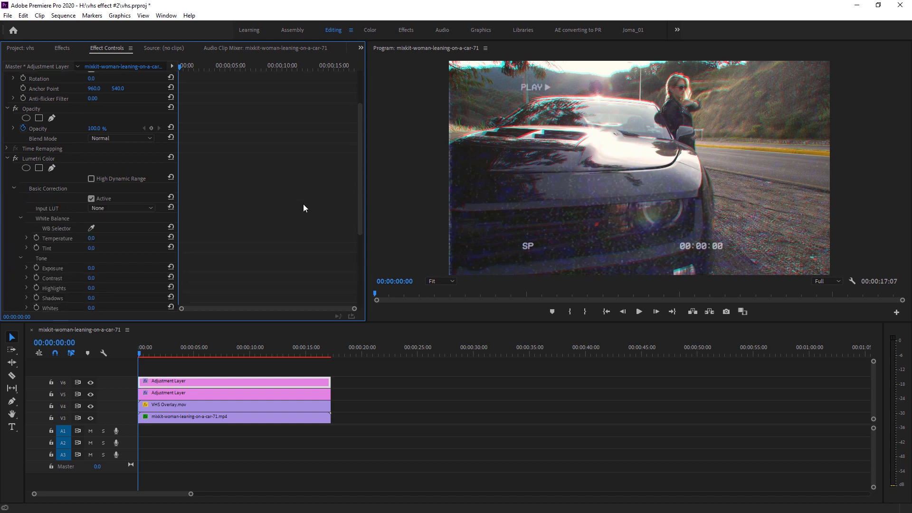
scroll(303, 208, "down", 6)
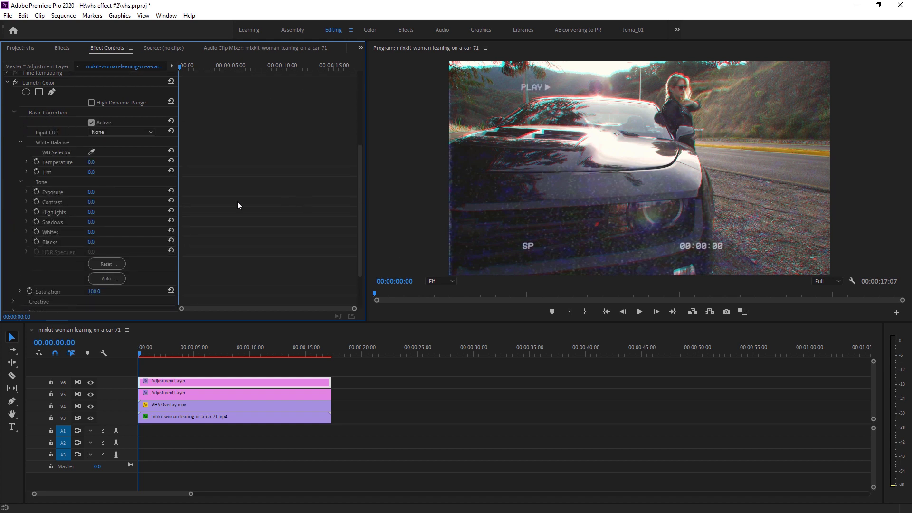
left_click(26, 202)
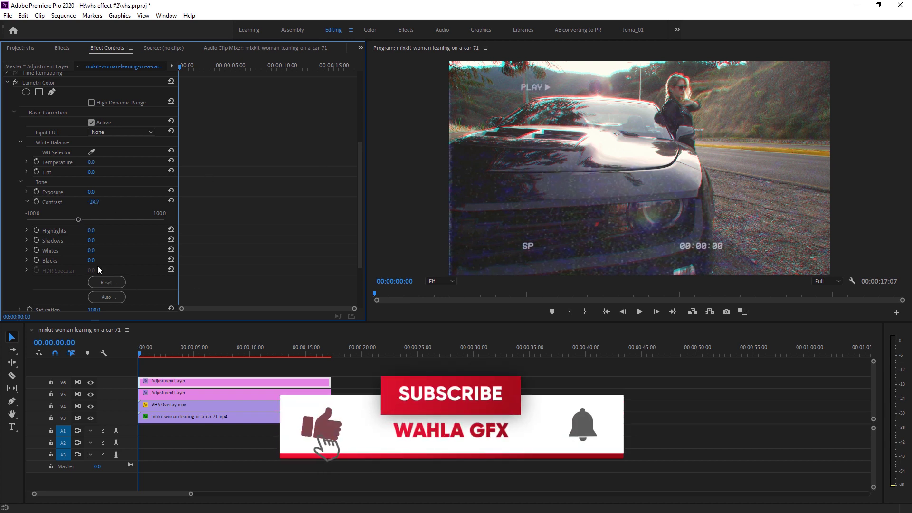
- Lower Lumetri Color's Highlights to about -20.5 and Shadows to about -21.9, and collapse the Basic Correction settings
left_click(27, 231)
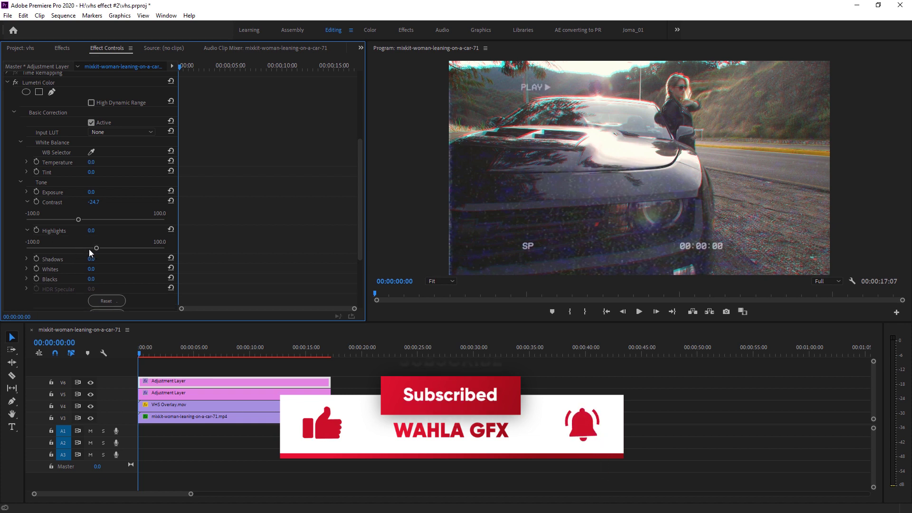
left_click_drag(96, 248, 81, 249)
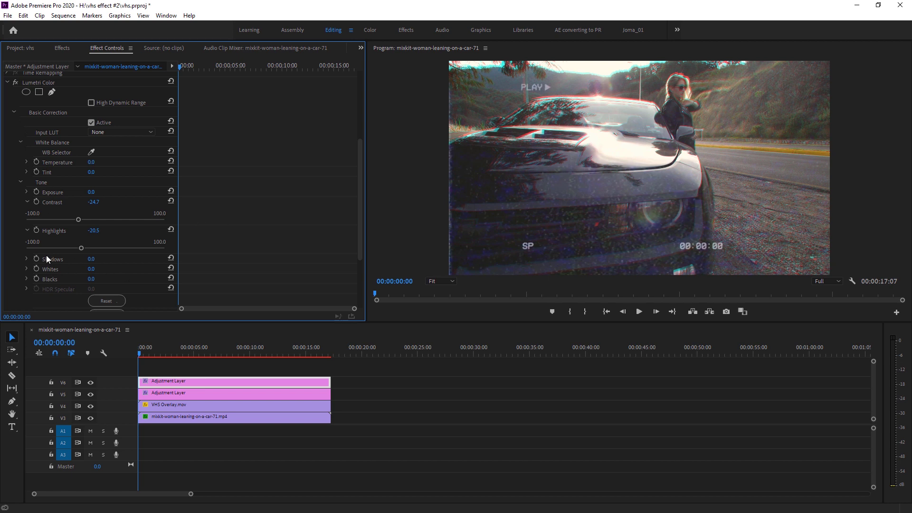
left_click(26, 258)
scroll(280, 219, "down", 1)
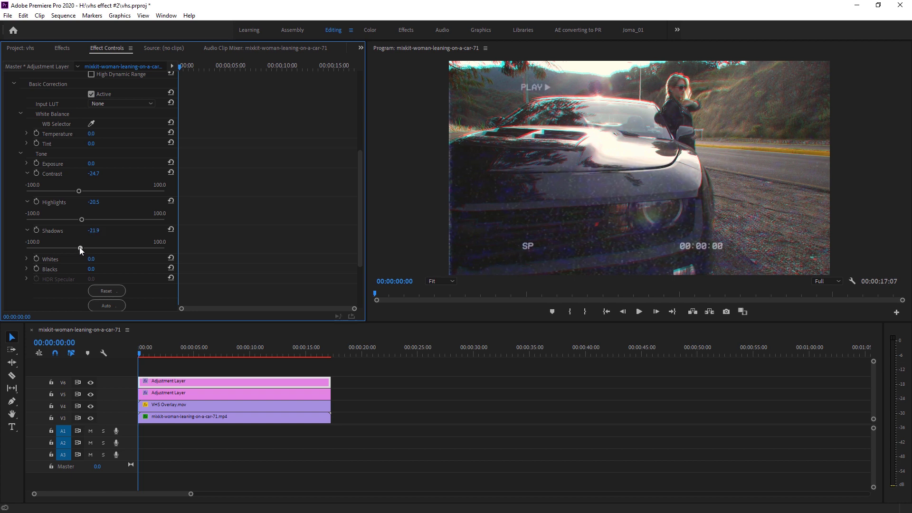
scroll(54, 176, "up", 2)
left_click(14, 131)
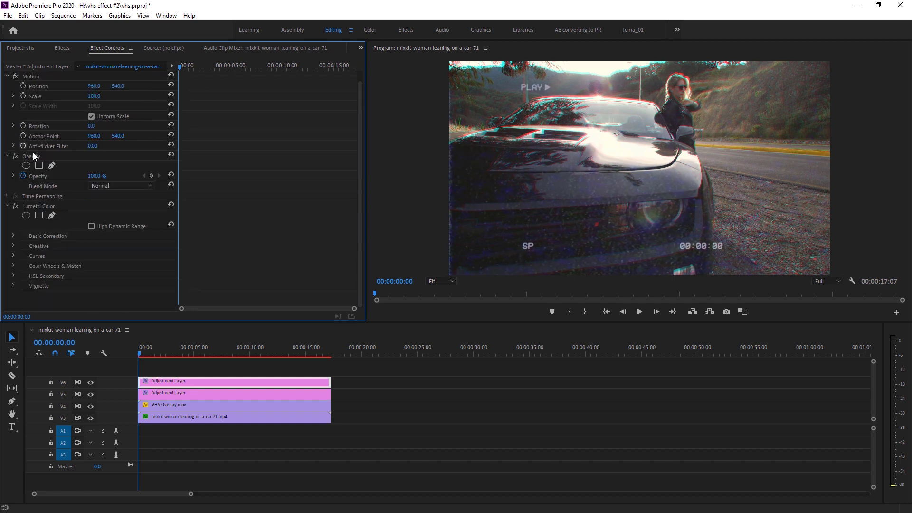
- Set Lumetri Color's Creative adjustments on the V6 adjustment layer to about Faded Film 59.6, Vibrance -9.6 and Saturation 90
left_click(13, 248)
scroll(237, 236, "down", 4)
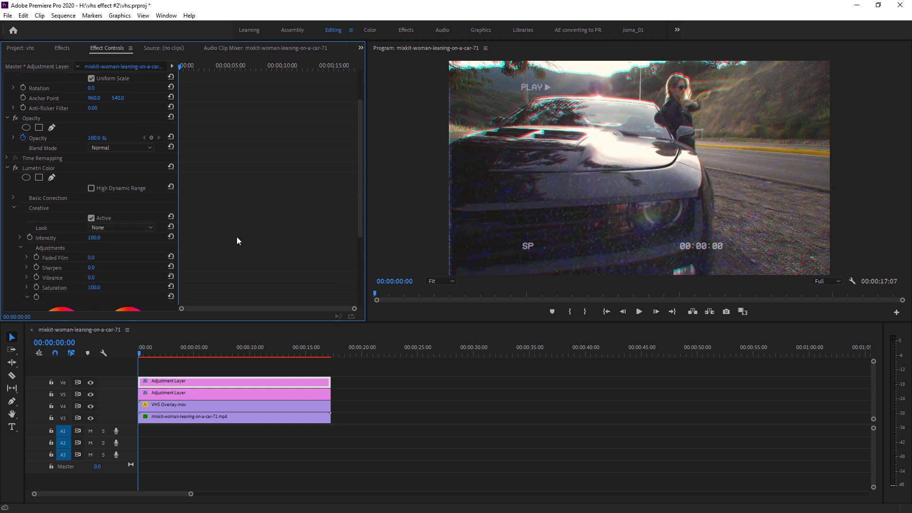
left_click(26, 200)
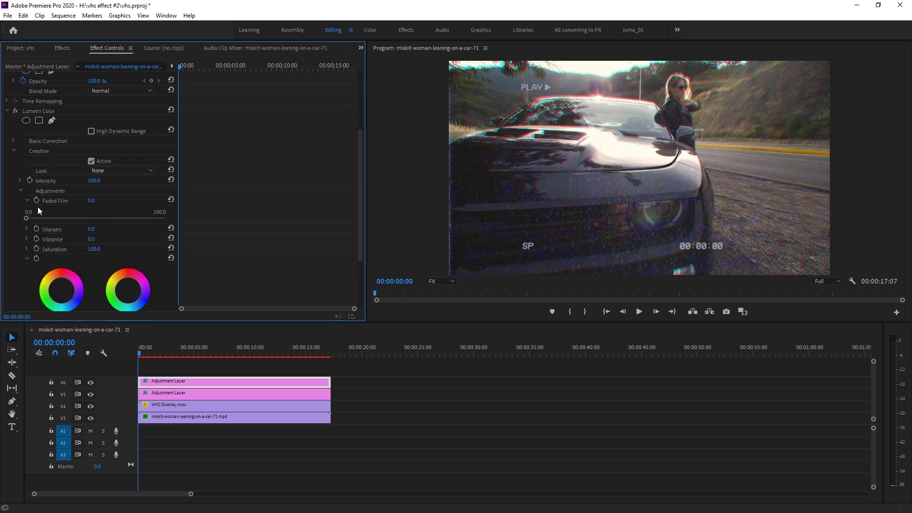
left_click_drag(26, 219, 102, 218)
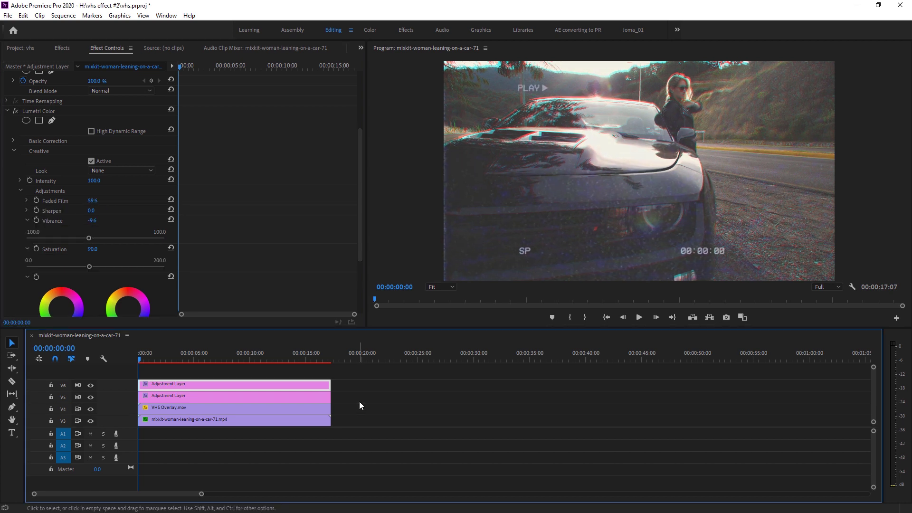
- Scrub through the sequence to preview the graded footage and return the playhead to the start
left_click(144, 358)
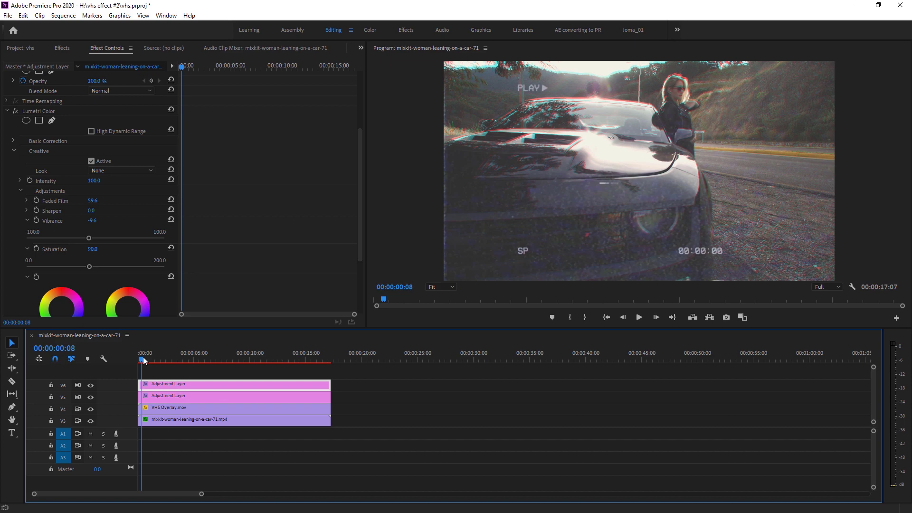
left_click_drag(144, 359, 238, 363)
left_click(181, 179)
key("Home")
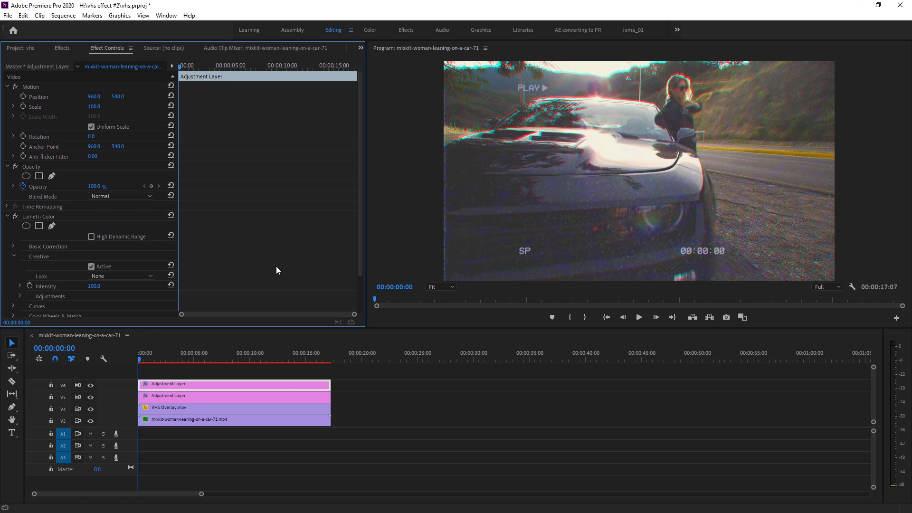
- Create a Black Video item and place it on a new track V7 from the sequence start to the clips' end
left_click(21, 48)
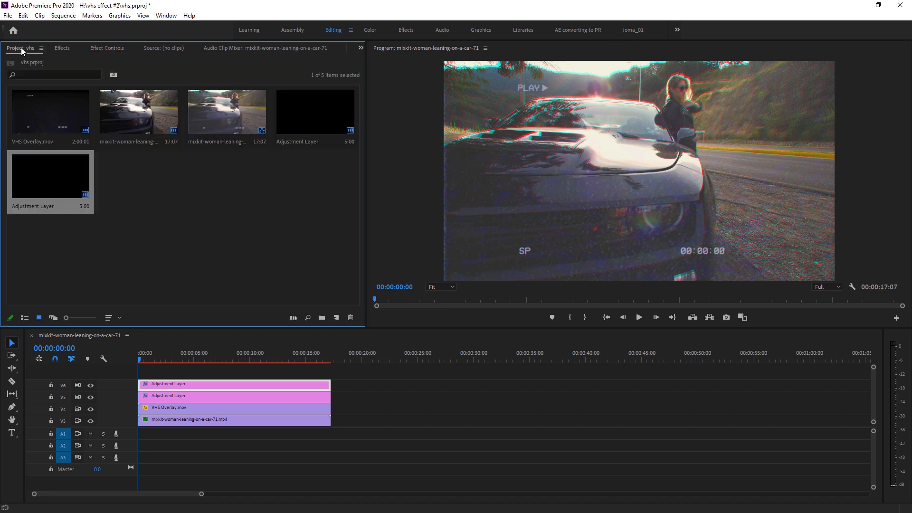
left_click(336, 317)
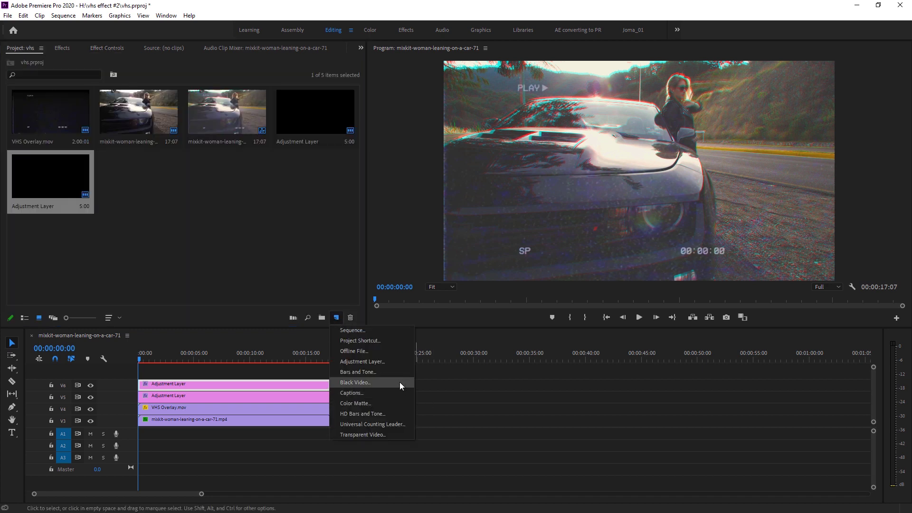
left_click(399, 382)
left_click(470, 294)
left_click_drag(139, 180, 141, 375)
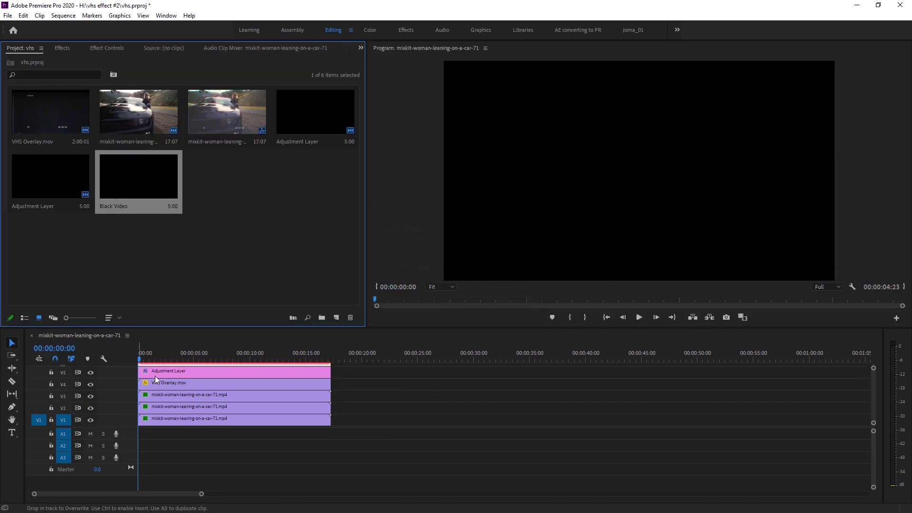
scroll(875, 392, "up", 3)
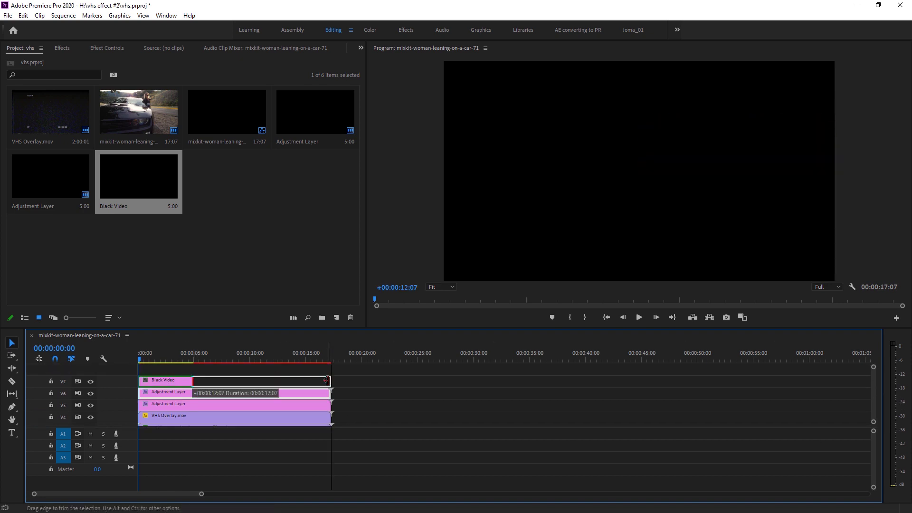
- Find the Crop effect and apply it to the Black Video clip on V7
left_click(62, 48)
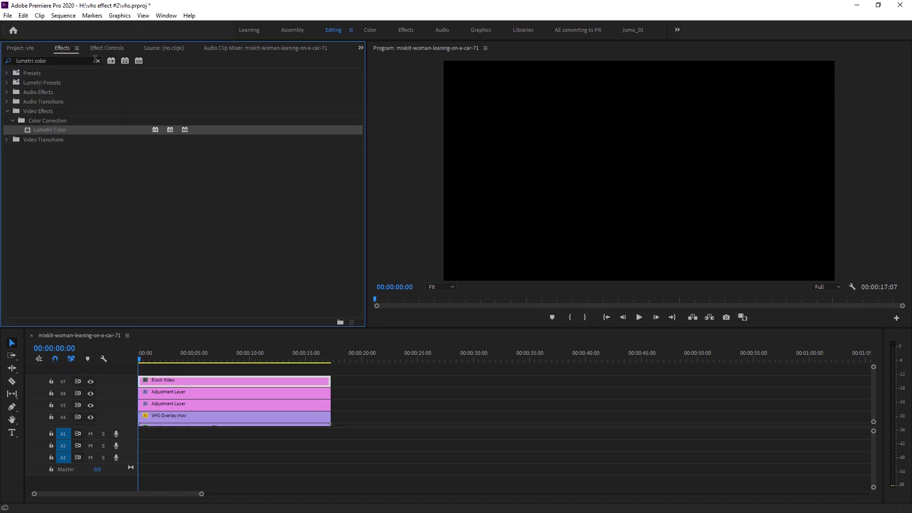
left_click(80, 60)
type("crop")
left_click_drag(32, 131, 182, 380)
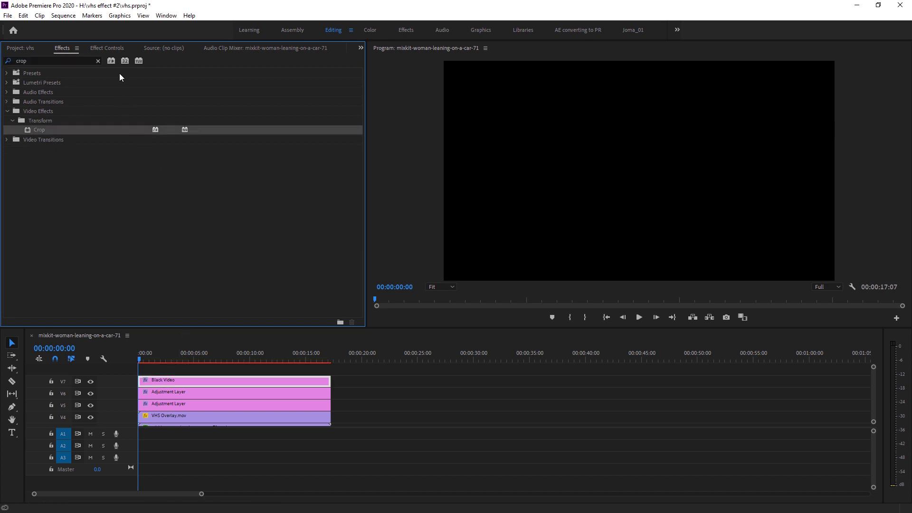
- Set the Crop effect's Left value to 90% on the V7 Black Video clip
left_click(105, 49)
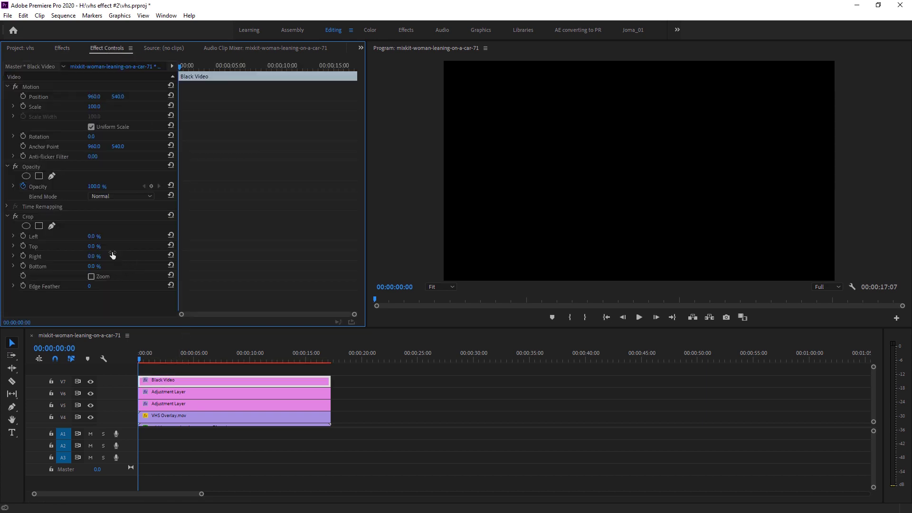
left_click(92, 236)
type("90")
key("Return")
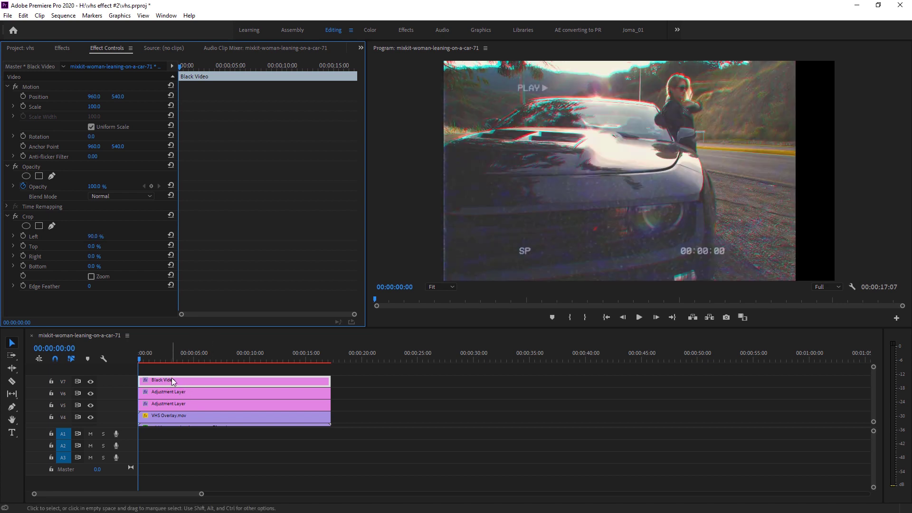
- Duplicate the Black Video clip onto a new track V8 and set the copy's Crop to Left 0% and Right 90%
left_click_drag(190, 383, 194, 375)
left_click(251, 375)
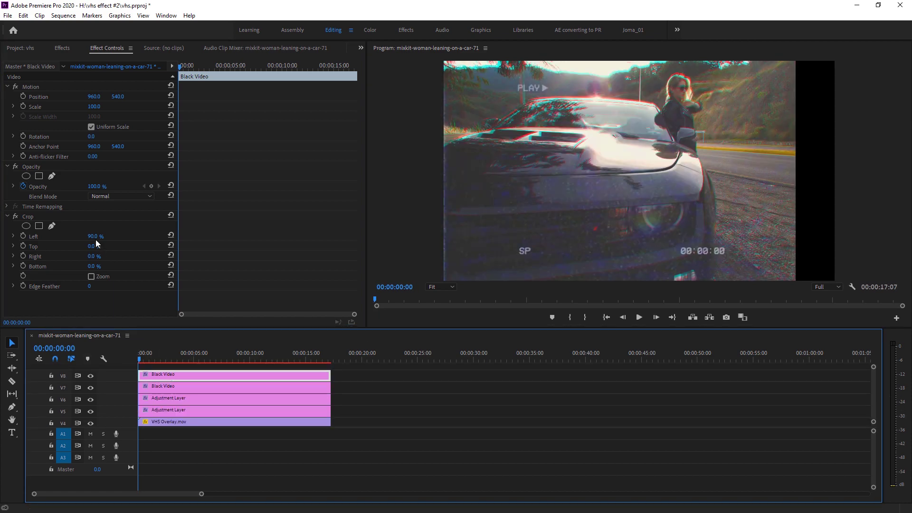
left_click(94, 236)
type("0")
key("Return")
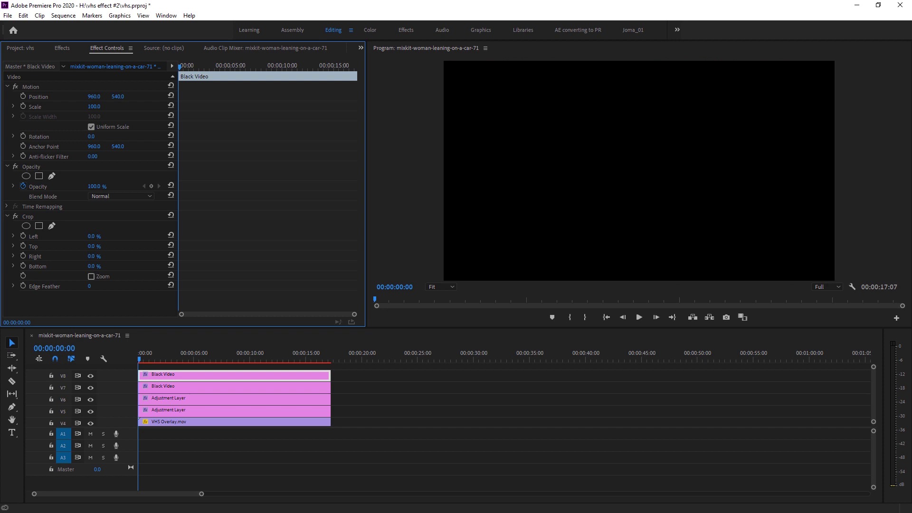
left_click(98, 257)
type("90")
key("Return")
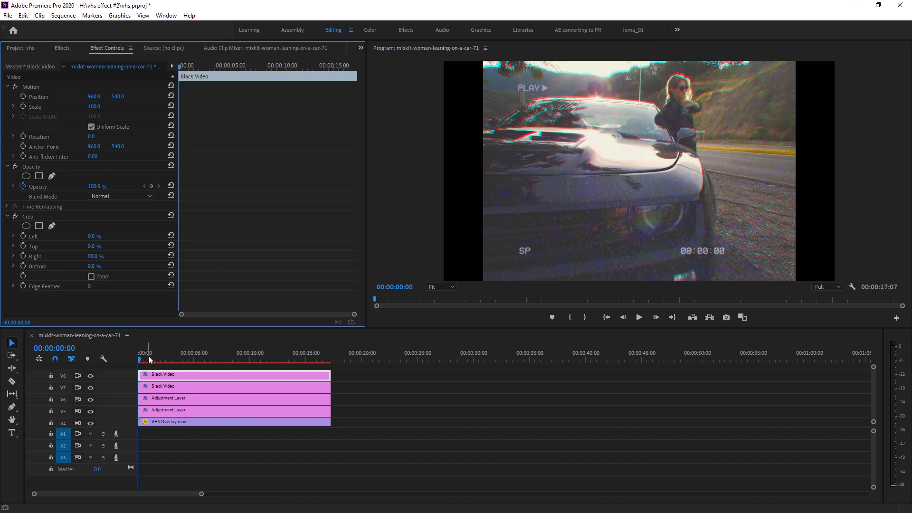
- Enlarge the program preview and play the sequence full screen to review the VHS look
left_click_drag(409, 328, 404, 376)
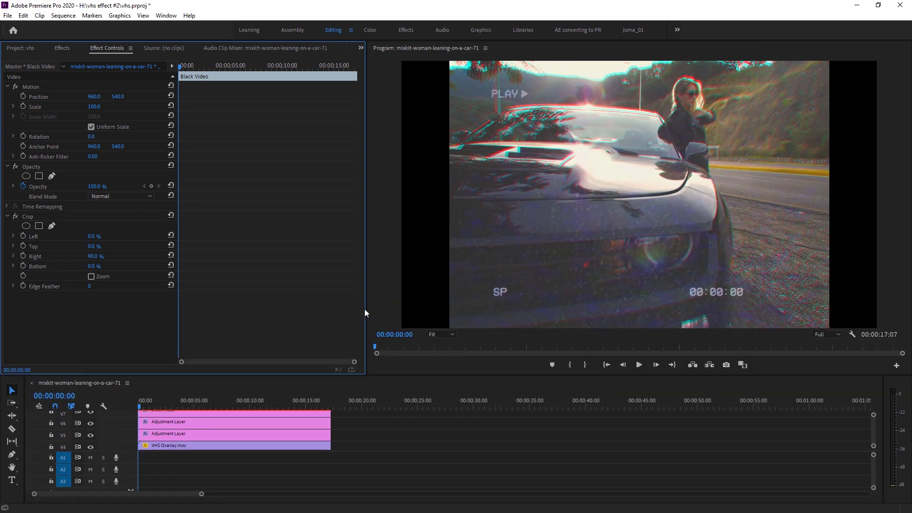
left_click_drag(367, 306, 194, 306)
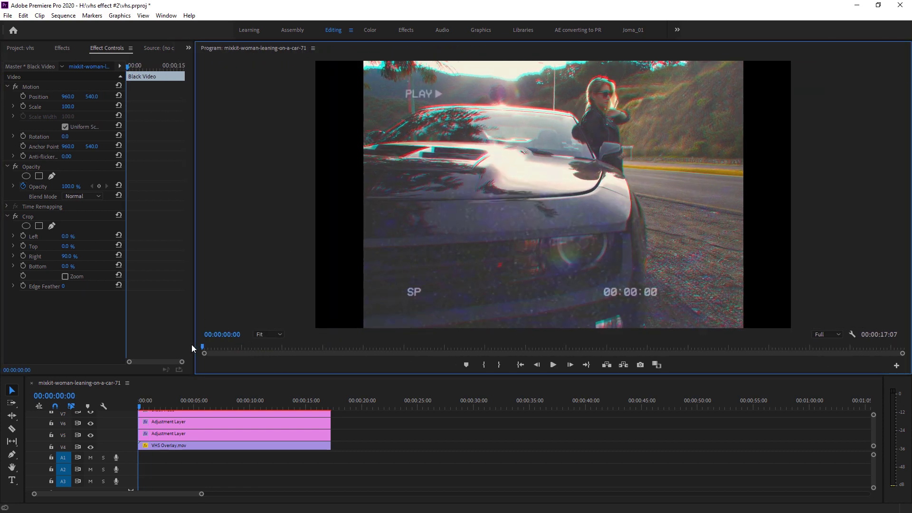
key("ctrl+grave")
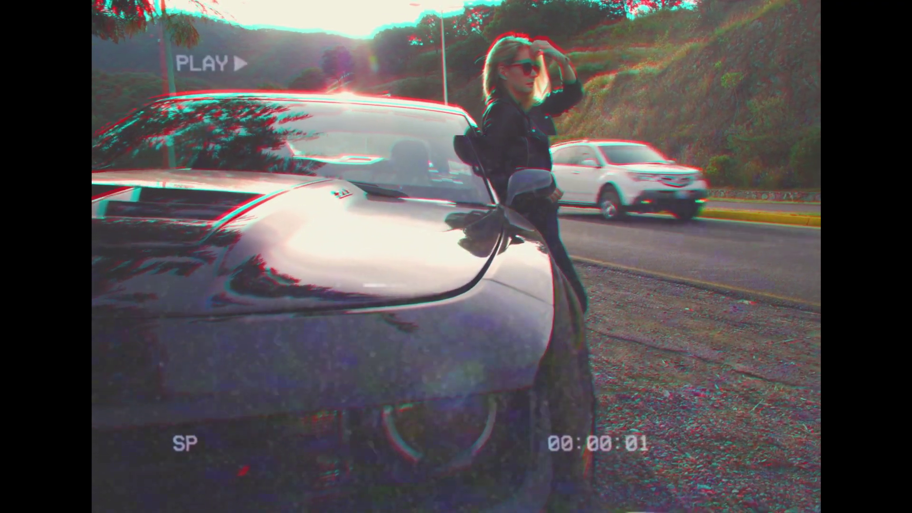